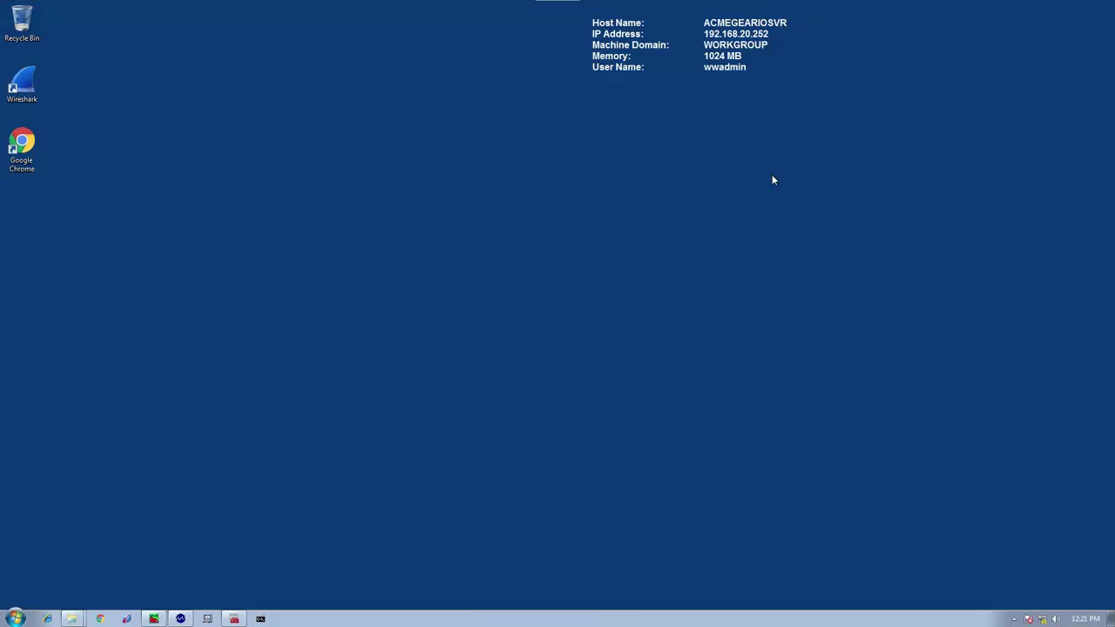
# Open the Computer's System properties page, showing ACMEGEARIOSVR in workgroup WORKGROUP
pyautogui.click(16, 618)
pyautogui.rightClick(185, 471)
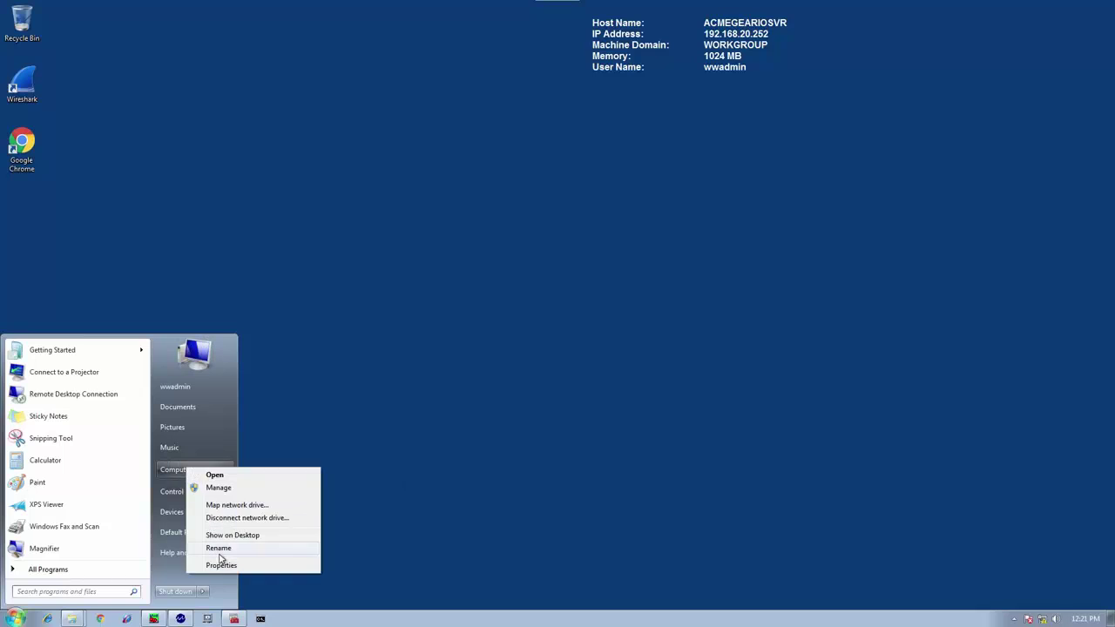
pyautogui.click(219, 566)
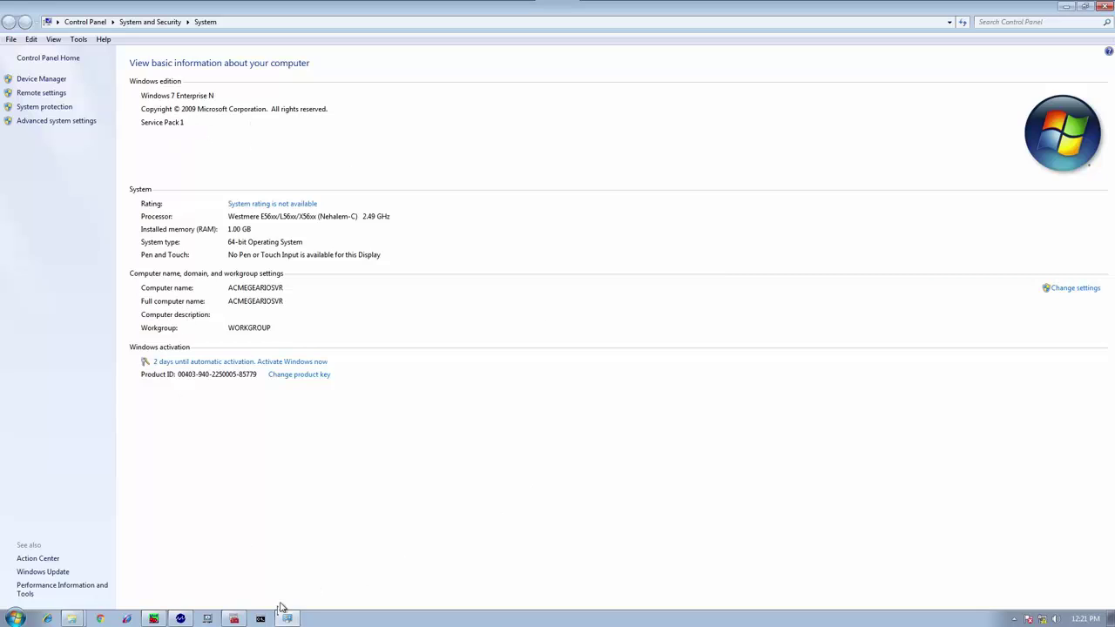
# Restore and maximize the SMC console and widen its tree pane
pyautogui.click(235, 619)
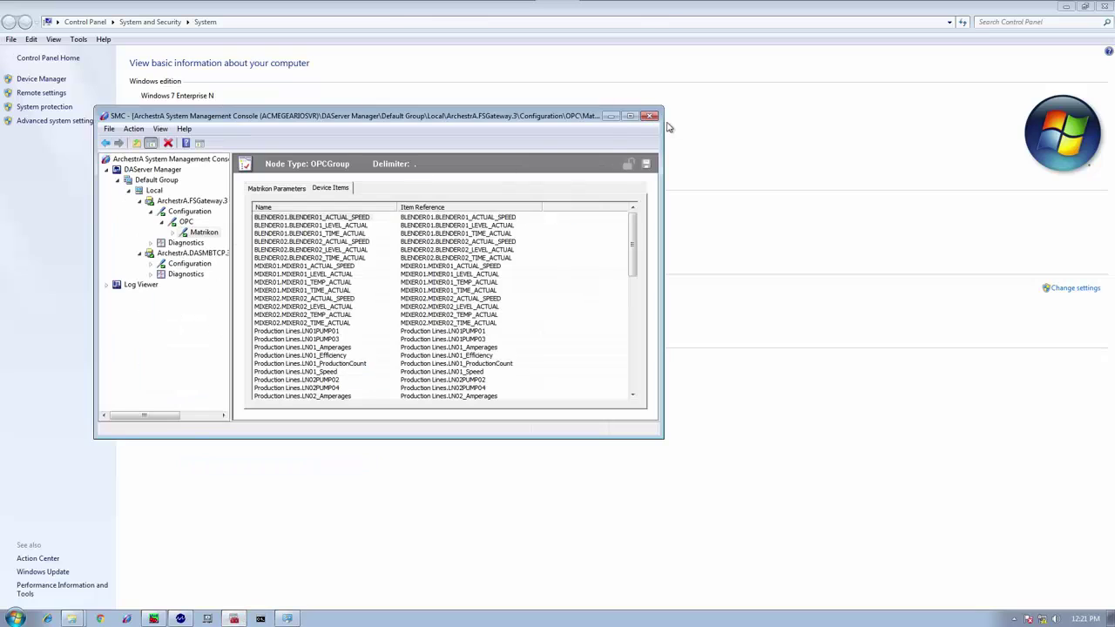
pyautogui.click(630, 116)
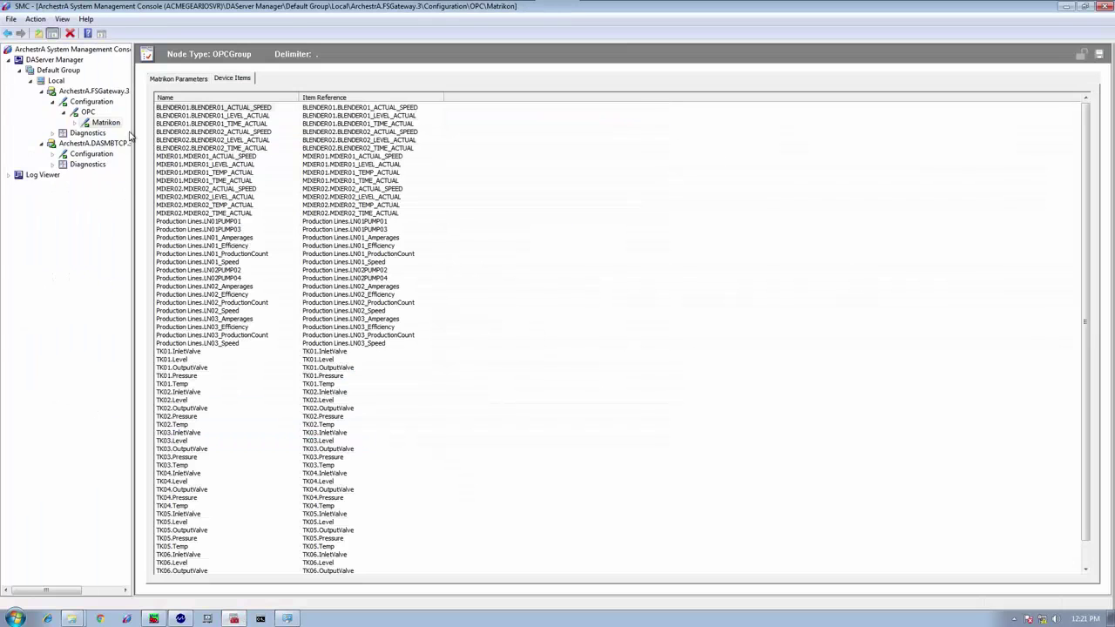
pyautogui.moveTo(133, 194); pyautogui.dragTo(338, 192)
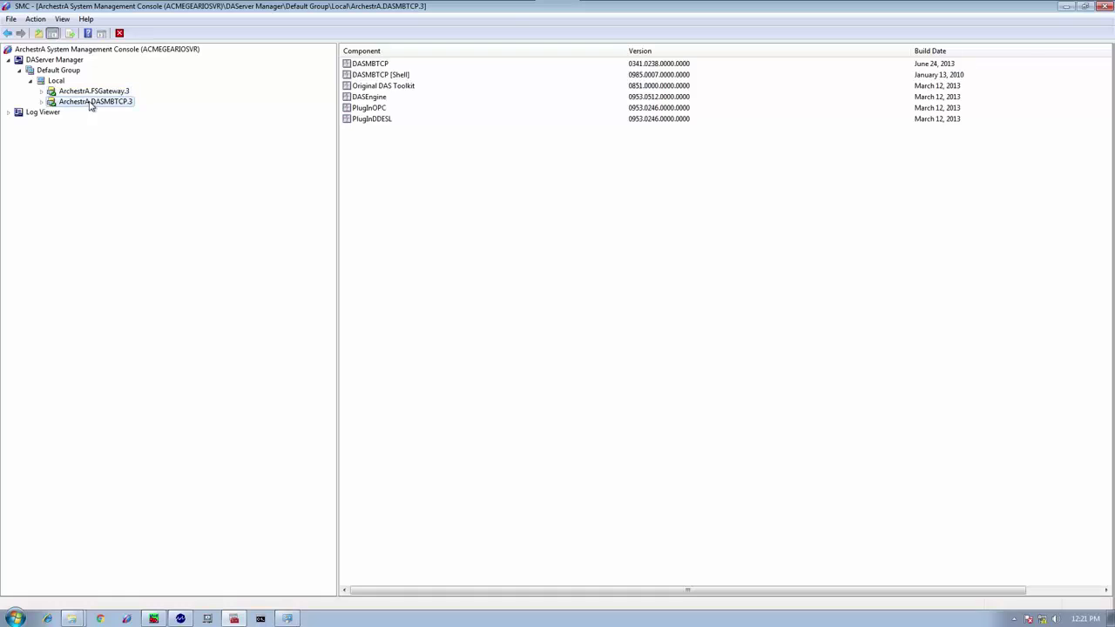
# Expand the FSGateway.3 and DASMBTCP.3 branches, view DASMBTCP Diagnostics, then minimize SMC
pyautogui.click(93, 92)
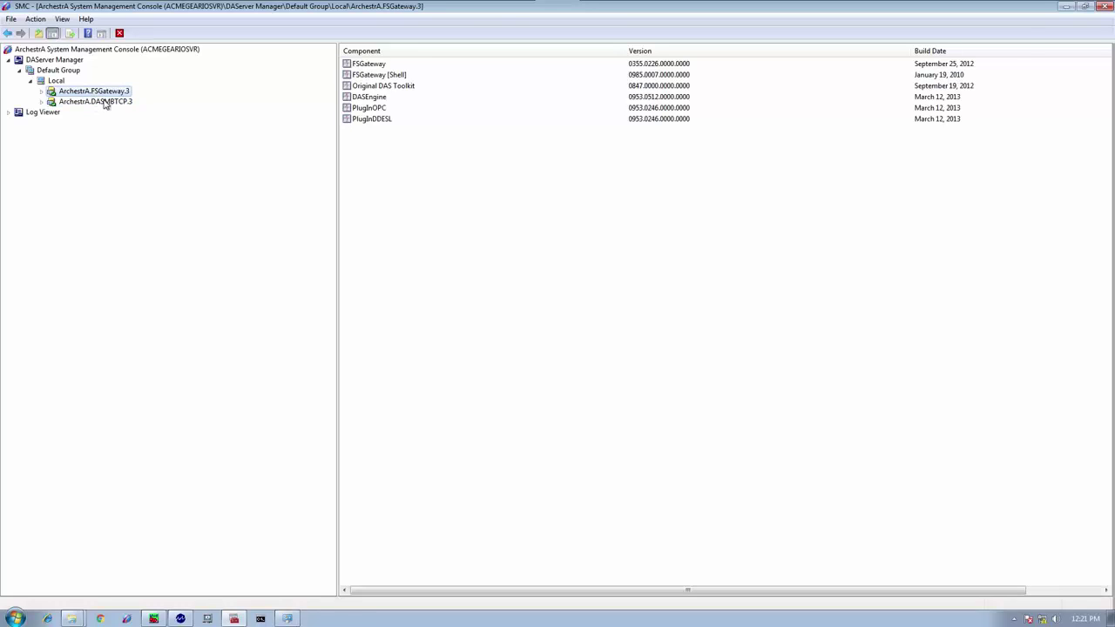
pyautogui.click(41, 92)
pyautogui.click(42, 123)
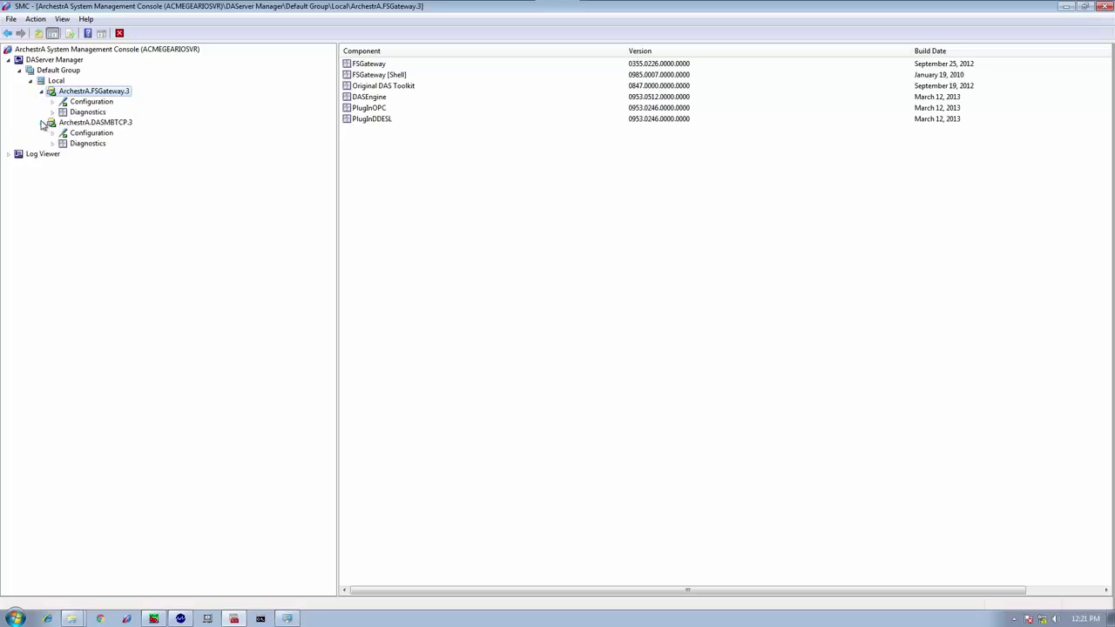
pyautogui.click(87, 144)
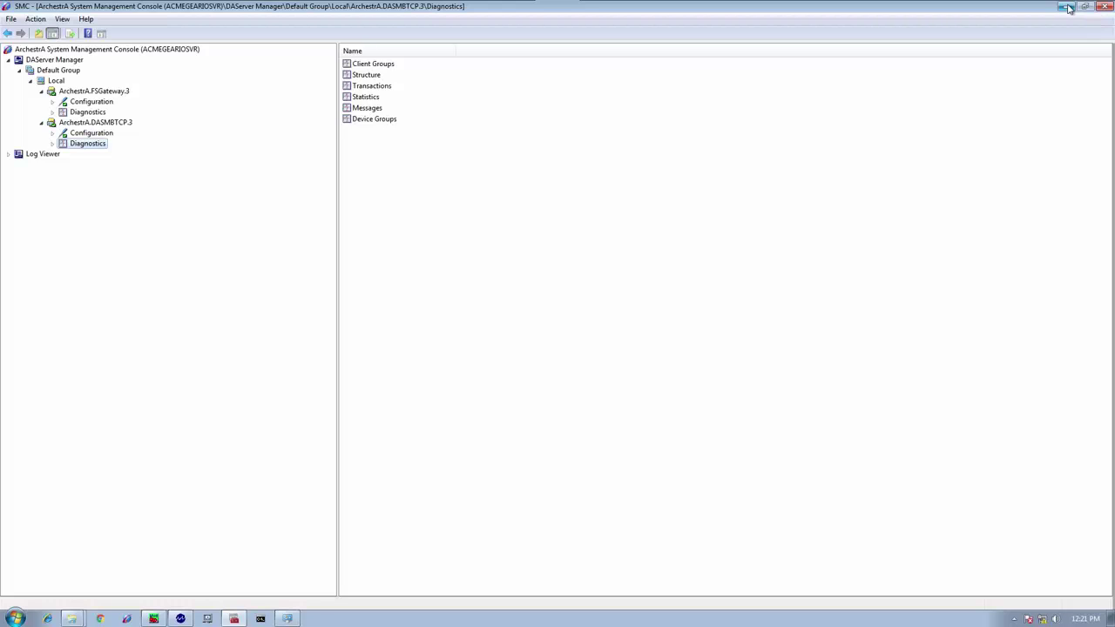
pyautogui.click(1068, 8)
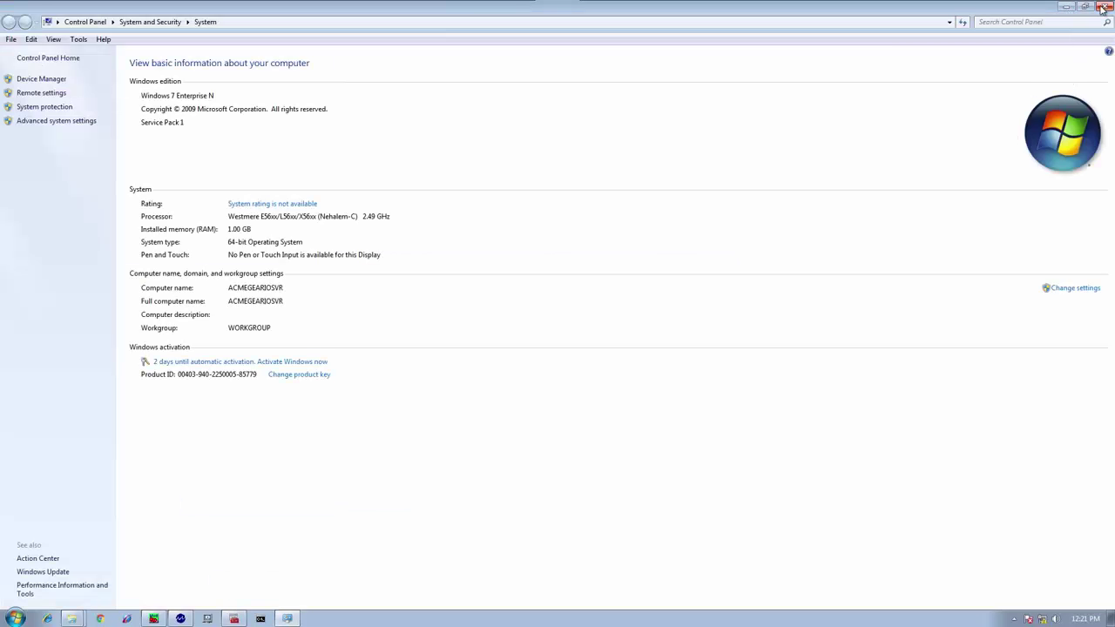
# Close the System page, run setup.exe from the Invensys CD and accept installing .NET Framework 4.5.1
pyautogui.click(1105, 9)
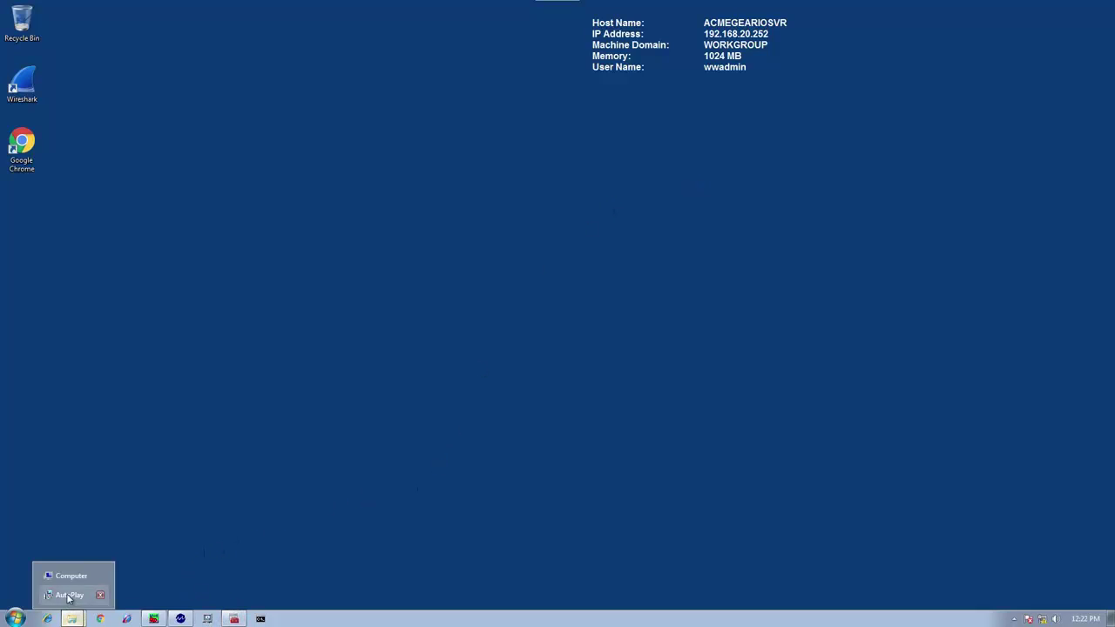
pyautogui.click(73, 592)
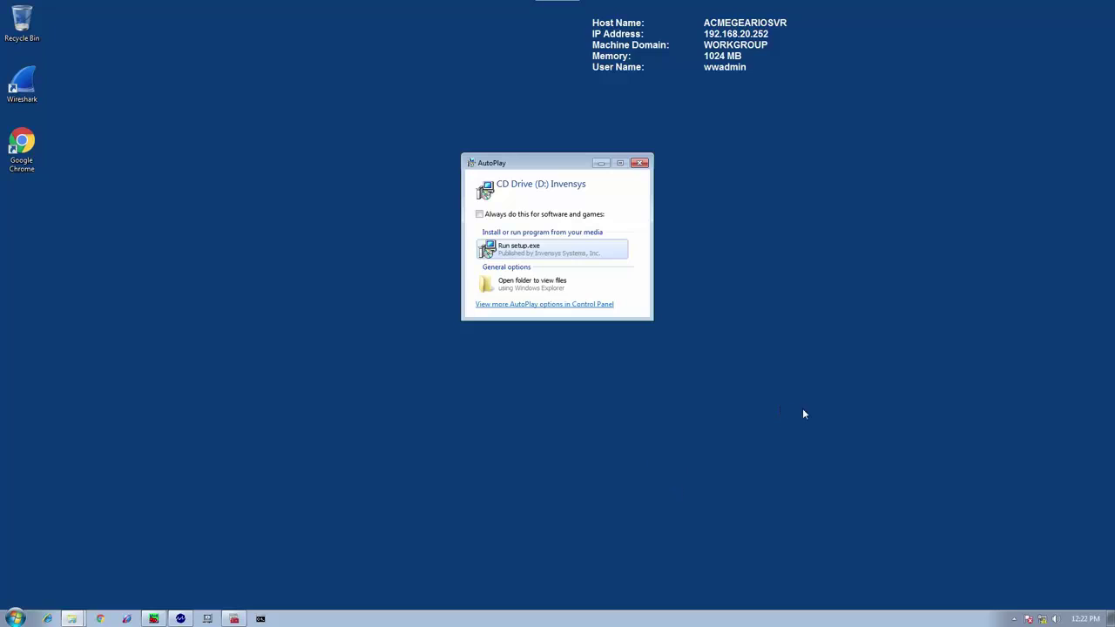
pyautogui.click(518, 248)
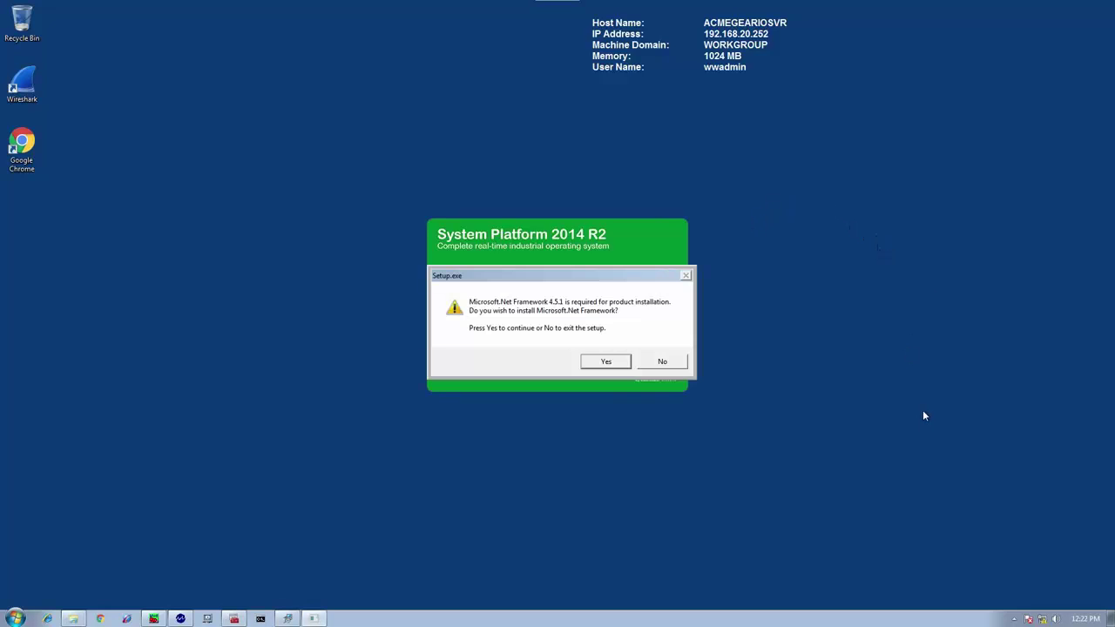
pyautogui.click(603, 365)
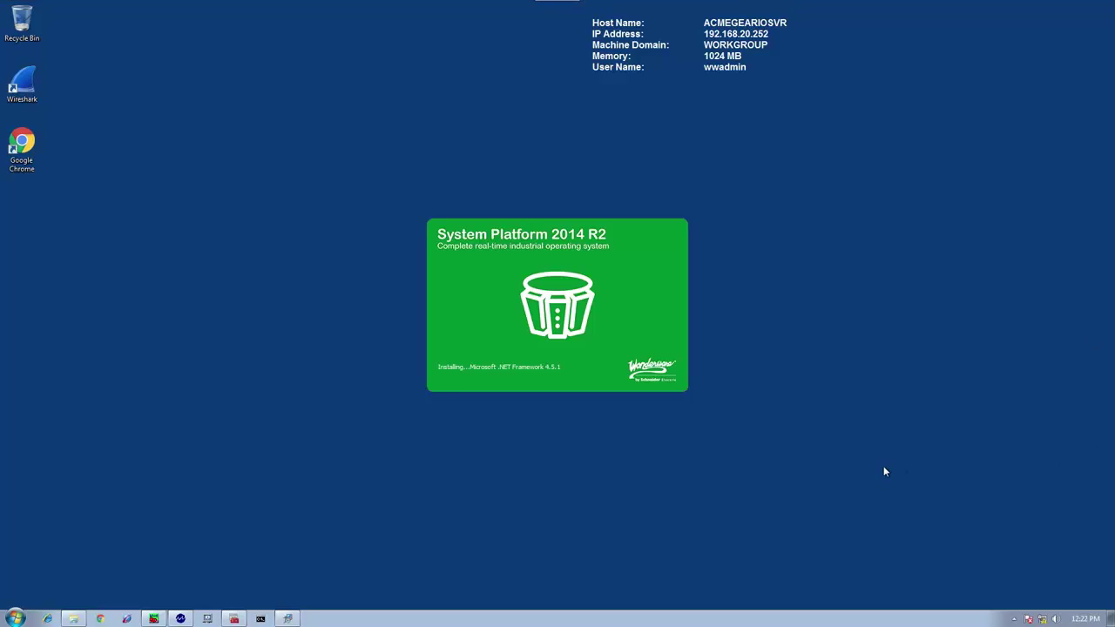
# Ping Tier2Hist from a command prompt, confirming replies from 192.168.20.211 with no loss, then close it
pyautogui.click(260, 616)
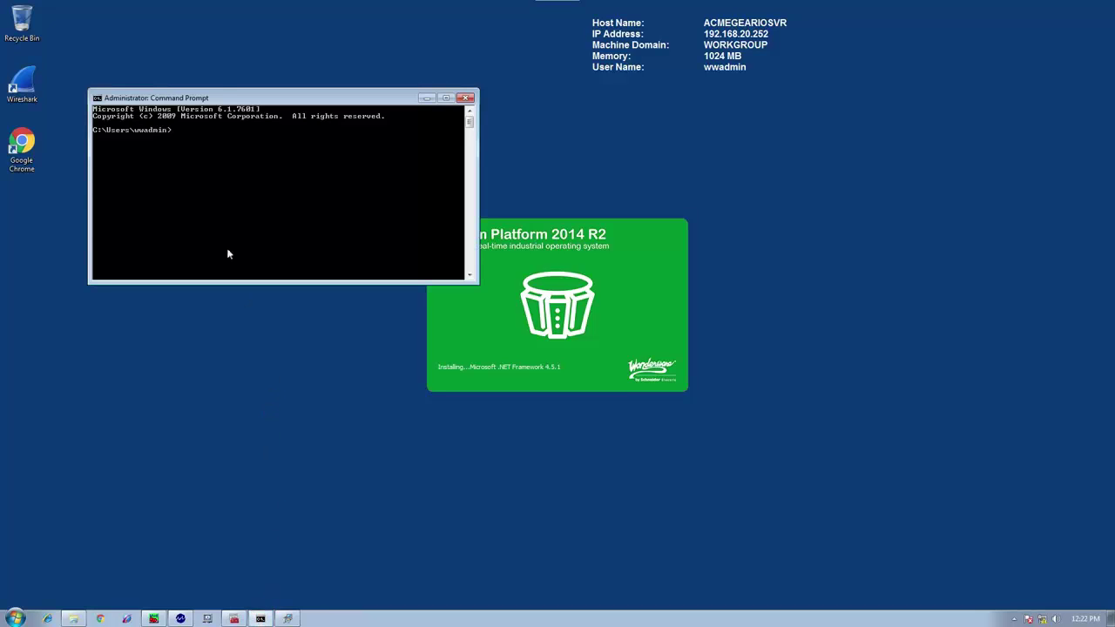
pyautogui.moveTo(218, 99); pyautogui.dragTo(160, 348)
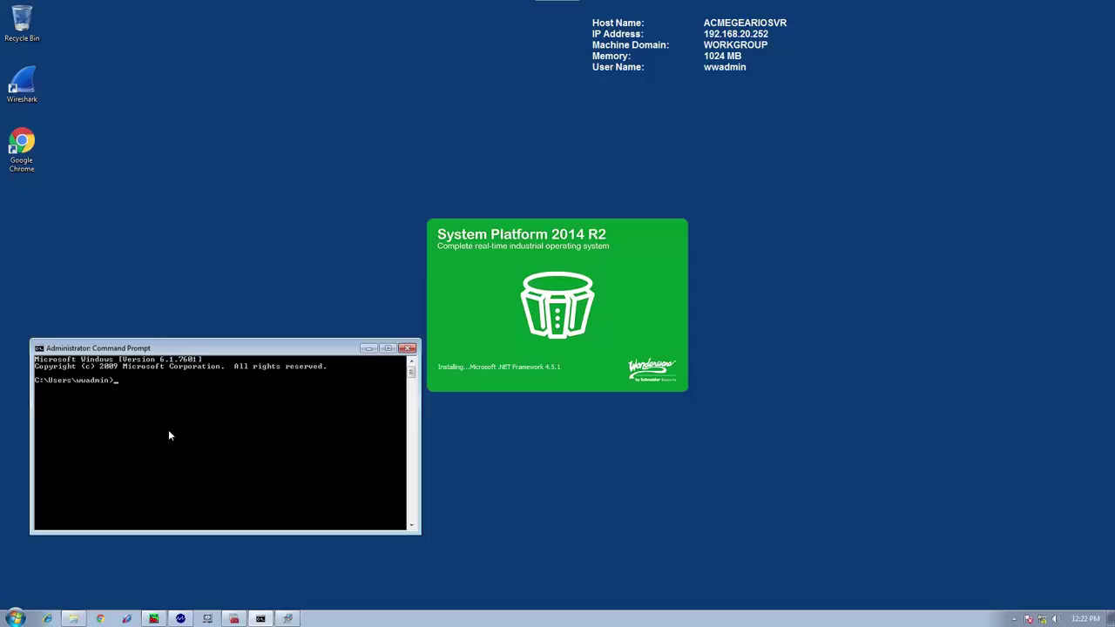
pyautogui.write('ping')
pyautogui.write('M')
pyautogui.press('BackSpace')
pyautogui.press('BackSpace')
pyautogui.press('BackSpace')
pyautogui.write('Tier2Hist')
pyautogui.press('Return')
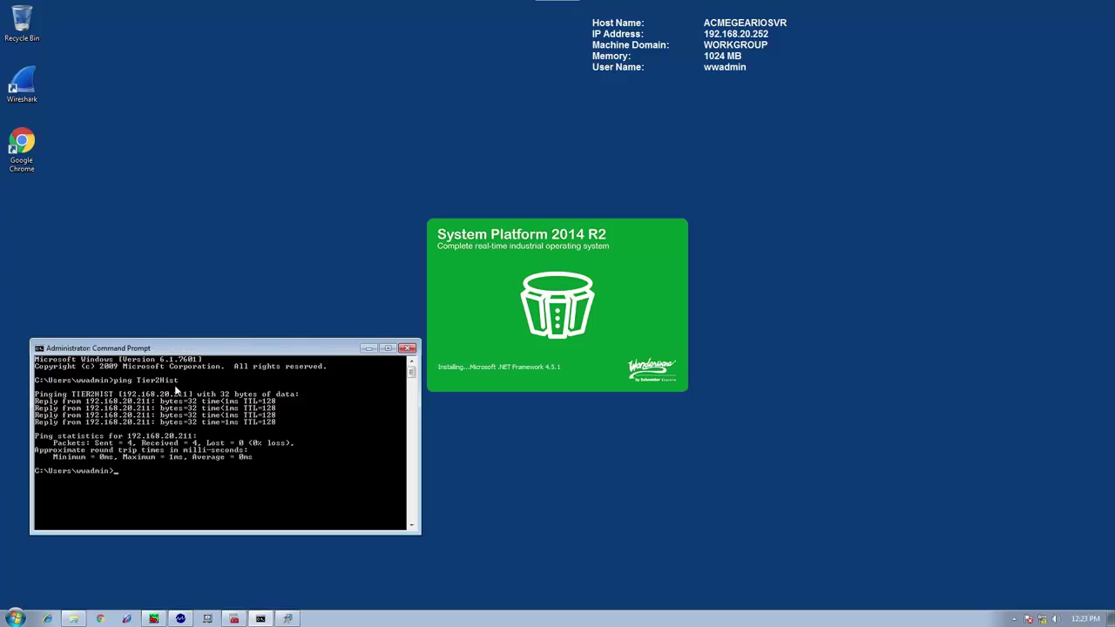
pyautogui.click(408, 349)
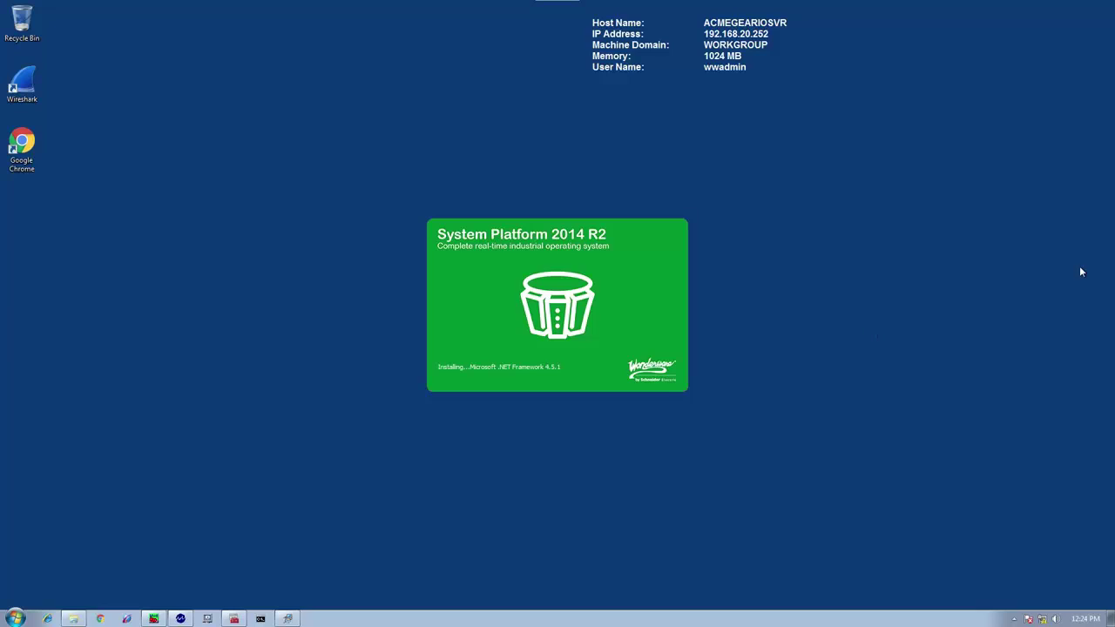
# On TIER2HIST, ping acmegeariosvr to confirm replies at 192.168.20.252 with 0% loss, then close the prompt
pyautogui.hotkey('ctrl', 'alt', 'Right')
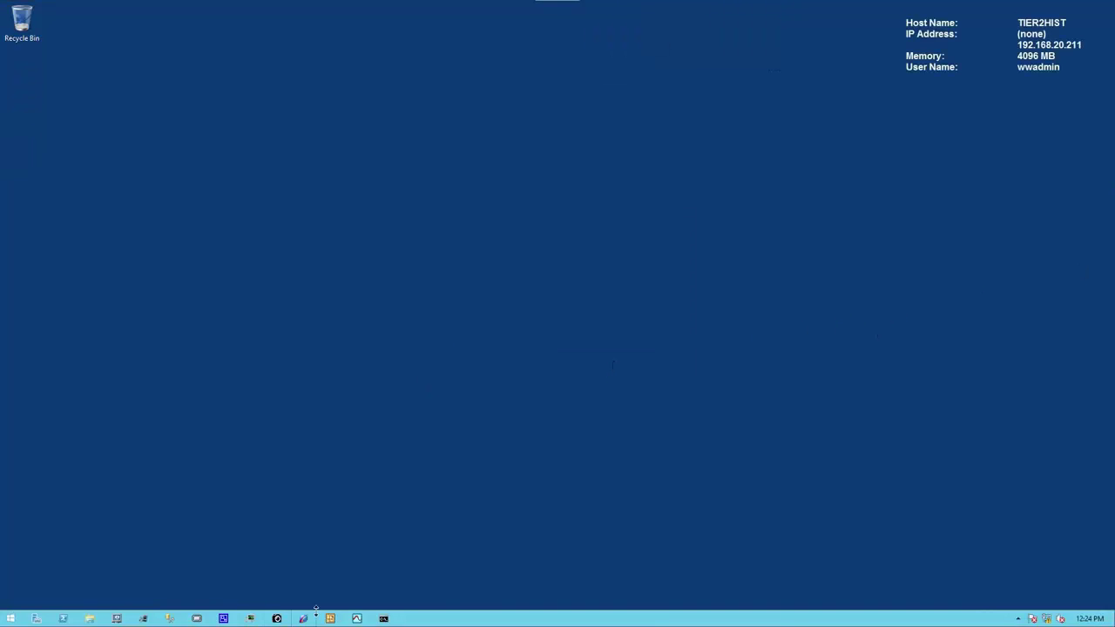
pyautogui.click(384, 618)
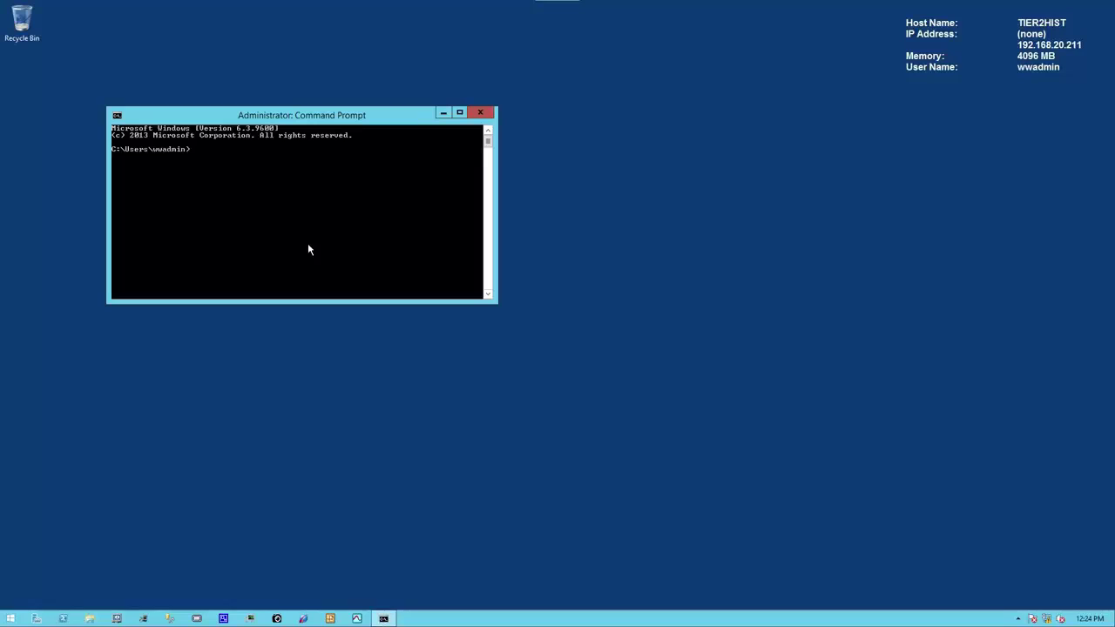
pyautogui.write('pi')
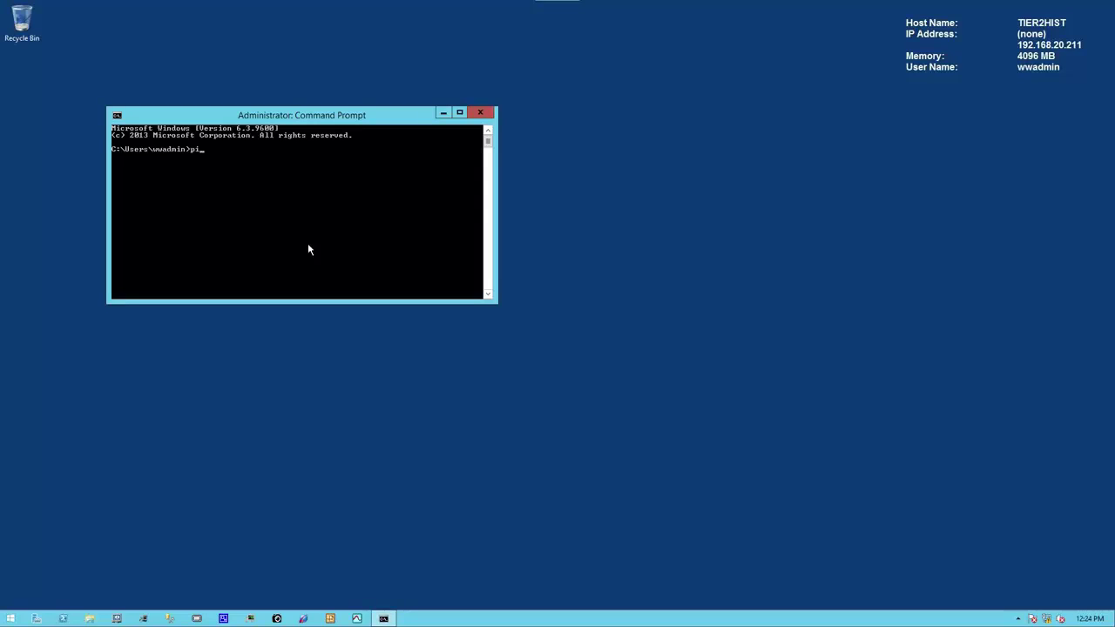
pyautogui.write('ng a')
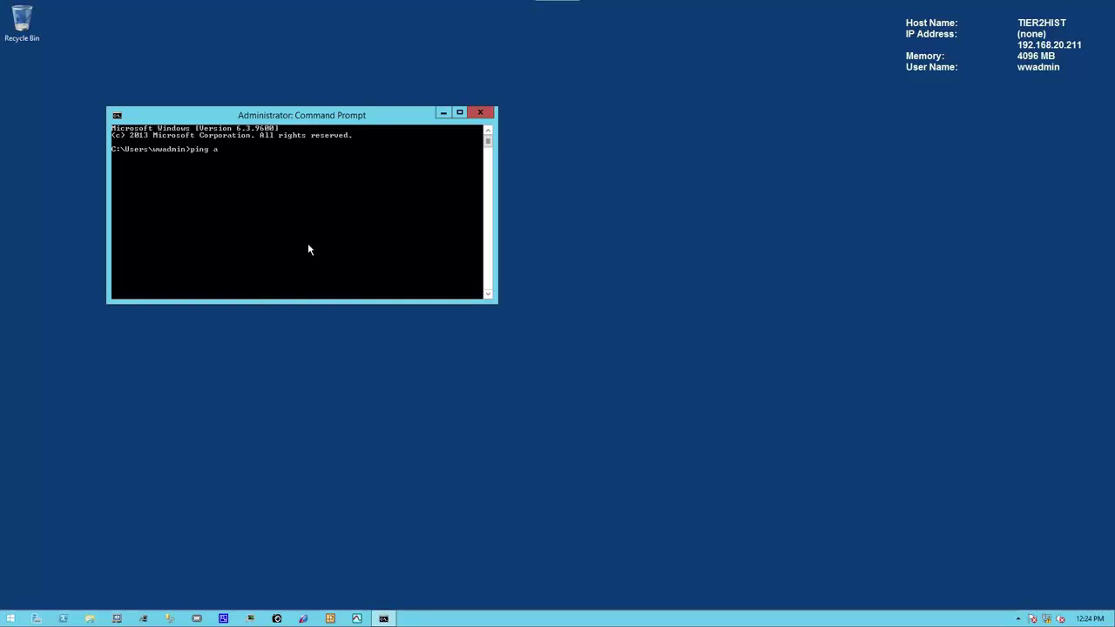
pyautogui.write('cmeg')
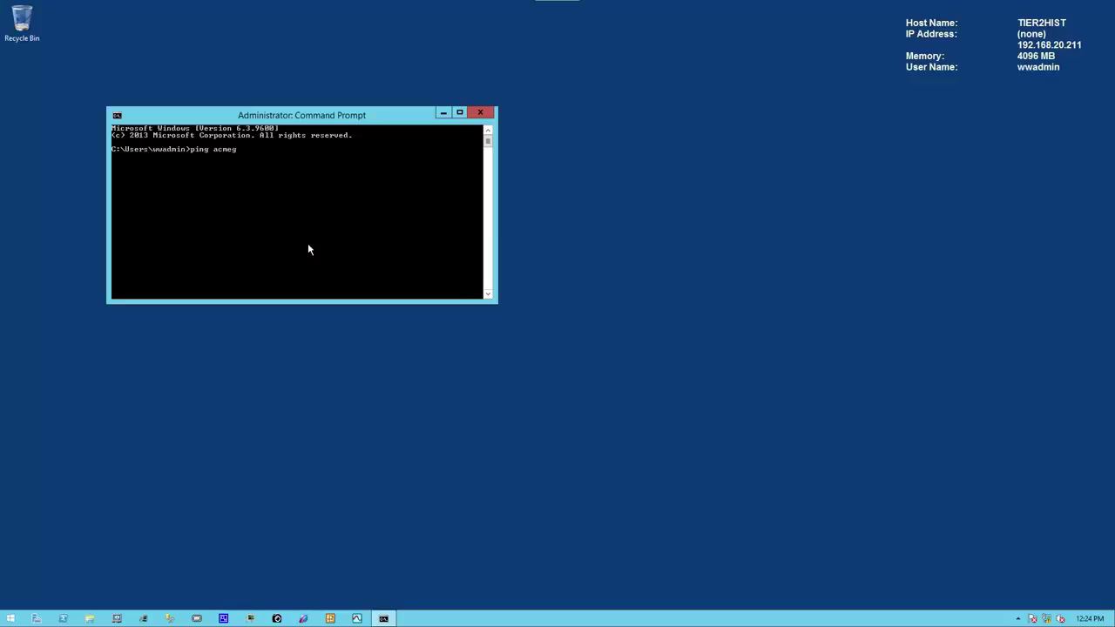
pyautogui.write('eariosvr')
pyautogui.press('Return')
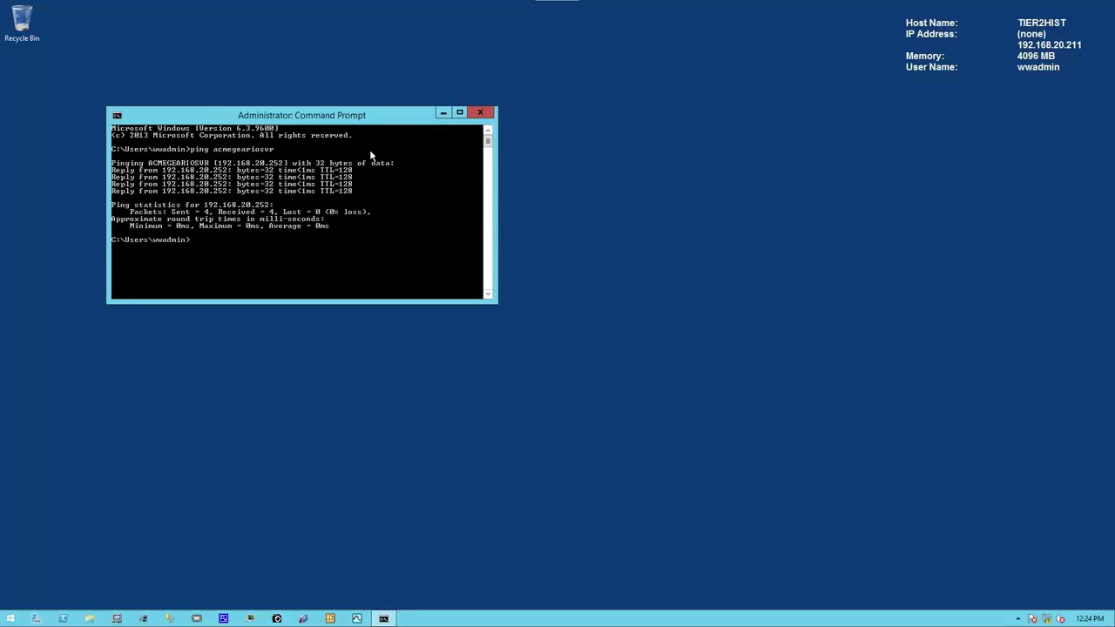
pyautogui.click(484, 115)
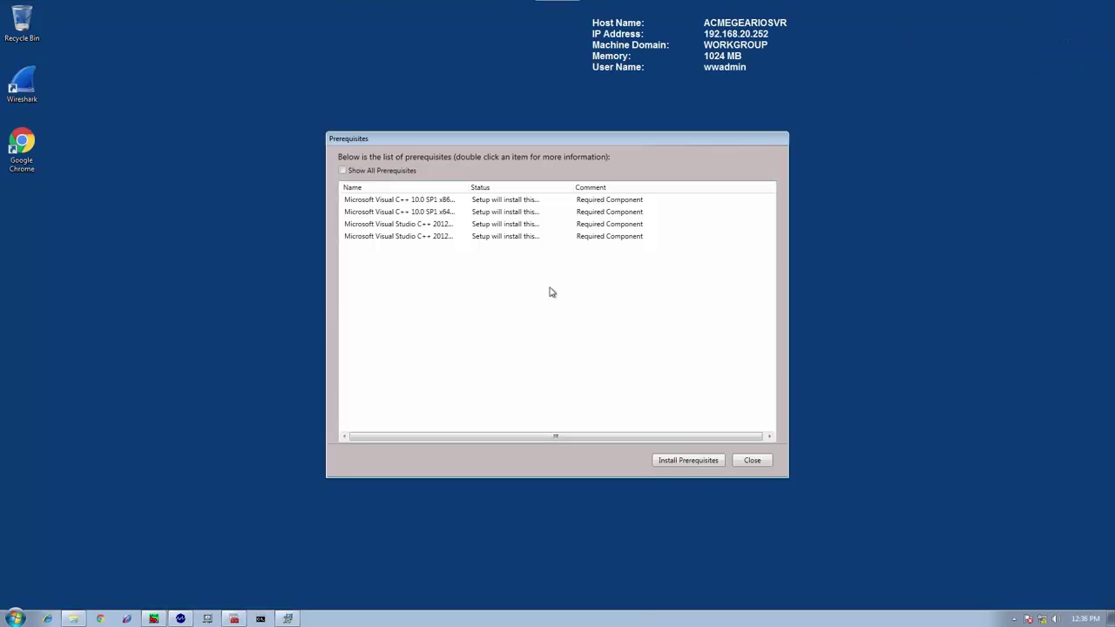
# Install the prerequisites, close the blocking MMC console, recheck, and continue to the installation mode choice
pyautogui.click(684, 463)
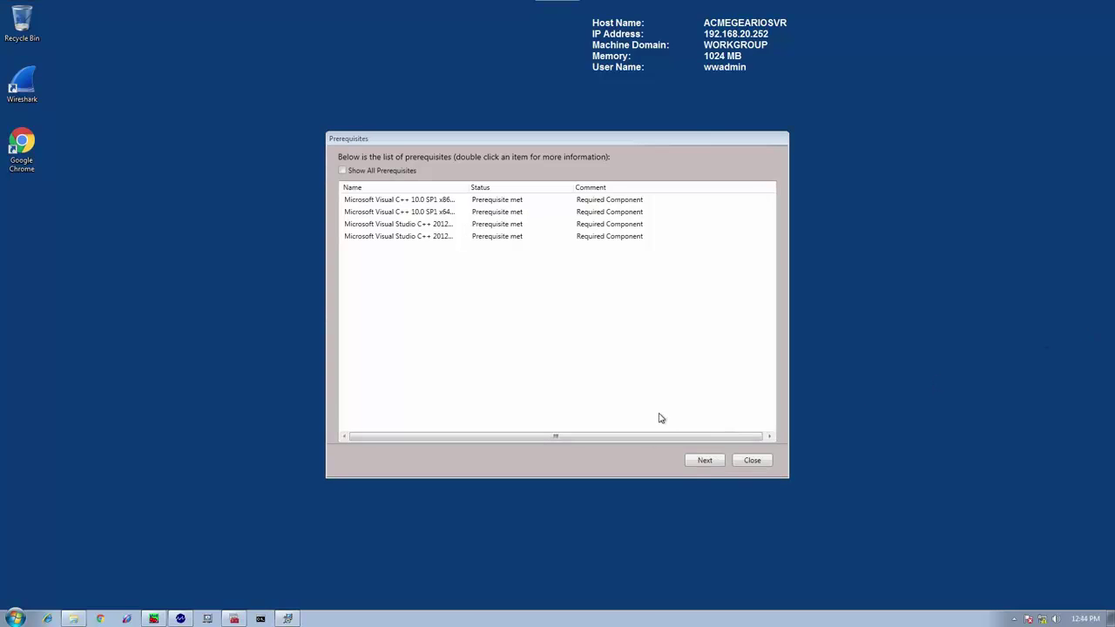
pyautogui.click(710, 461)
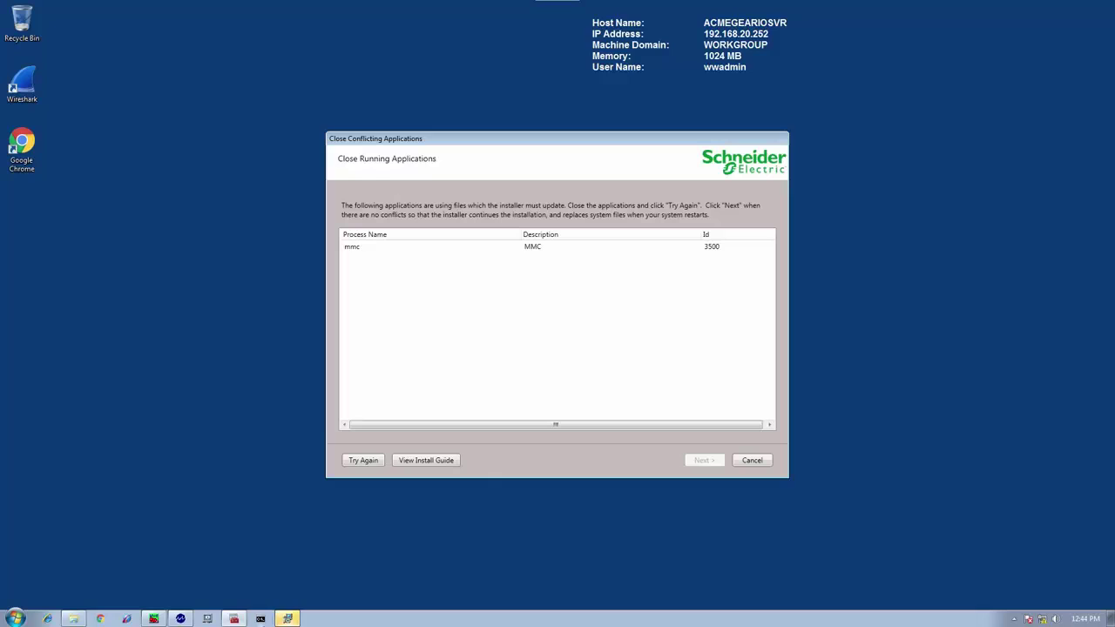
pyautogui.hotkey('alt', 'Tab')
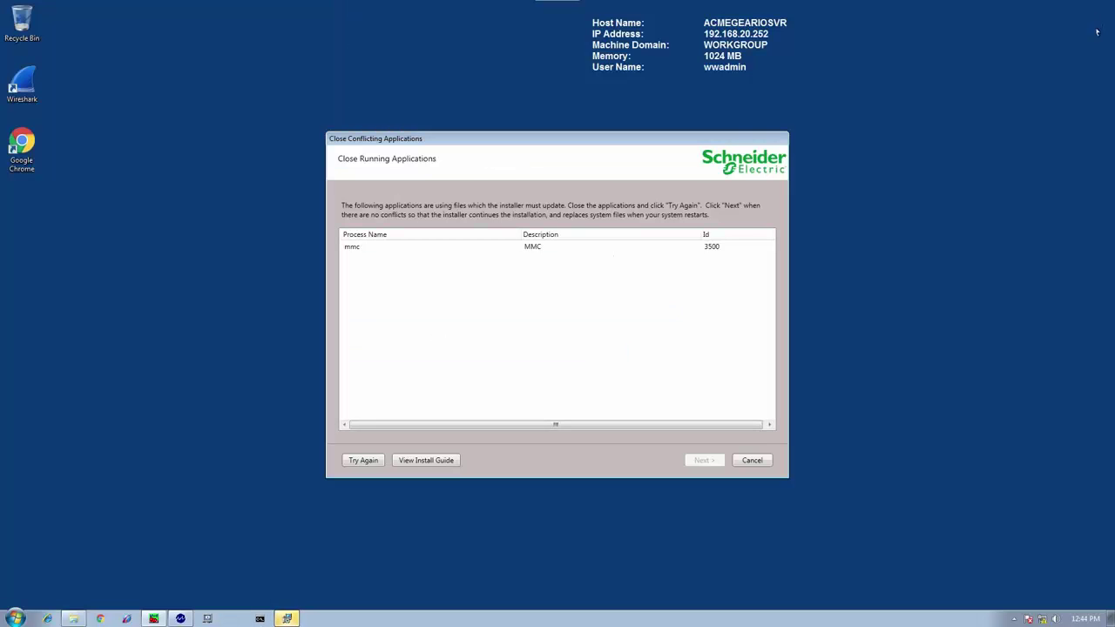
pyautogui.click(1104, 6)
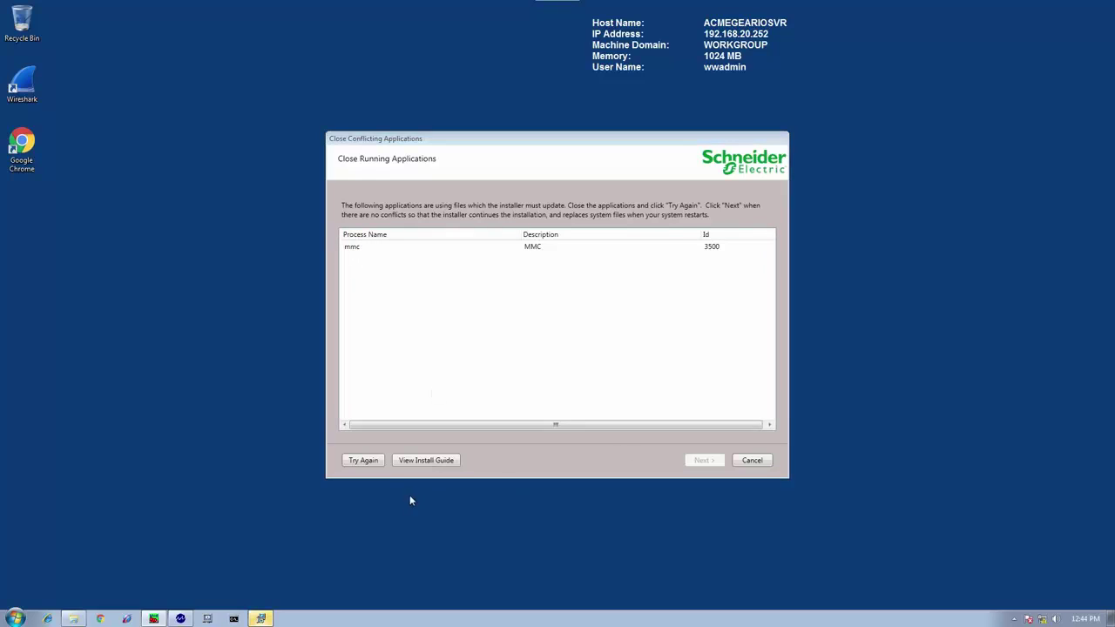
pyautogui.click(364, 461)
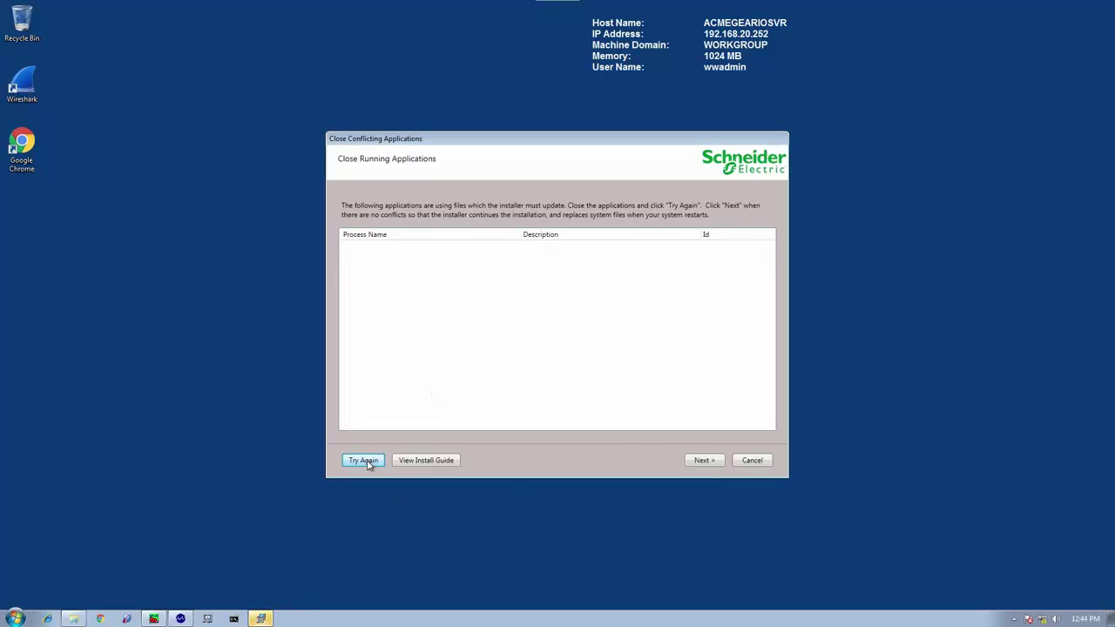
pyautogui.click(708, 461)
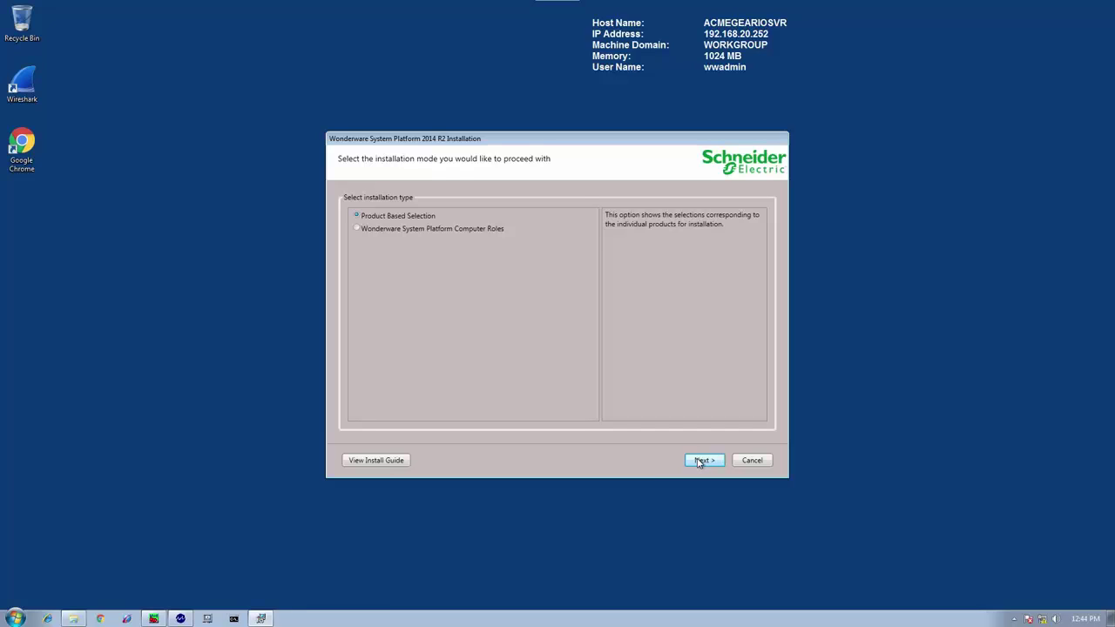
# Keep Product Based Selection, select Historian 2014 R2, and tick Customize Installation
pyautogui.click(705, 462)
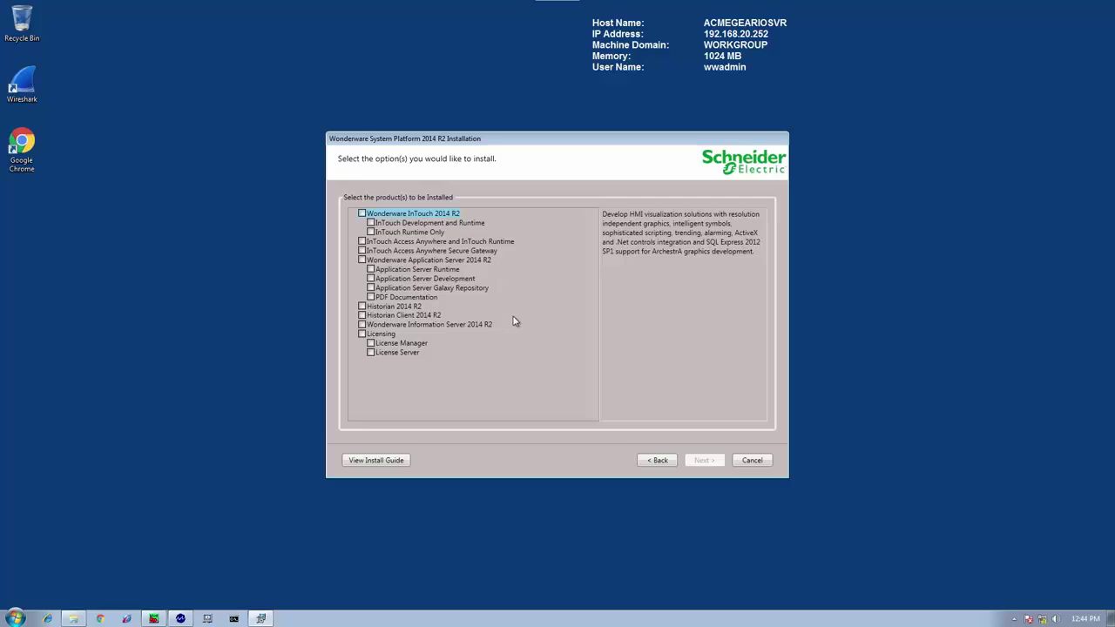
pyautogui.click(362, 307)
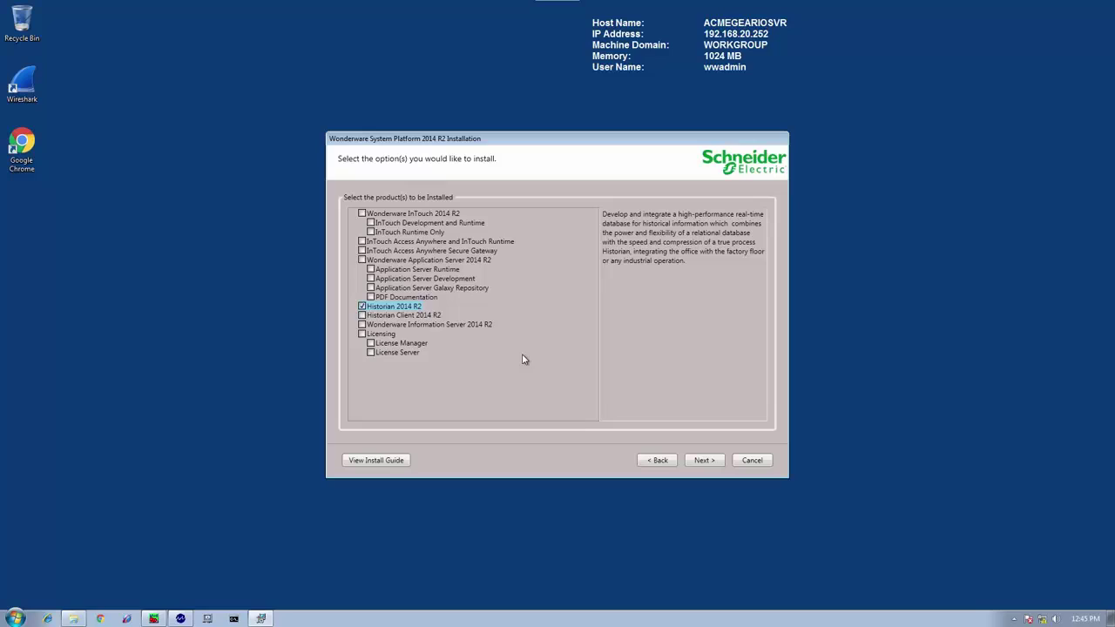
pyautogui.click(704, 462)
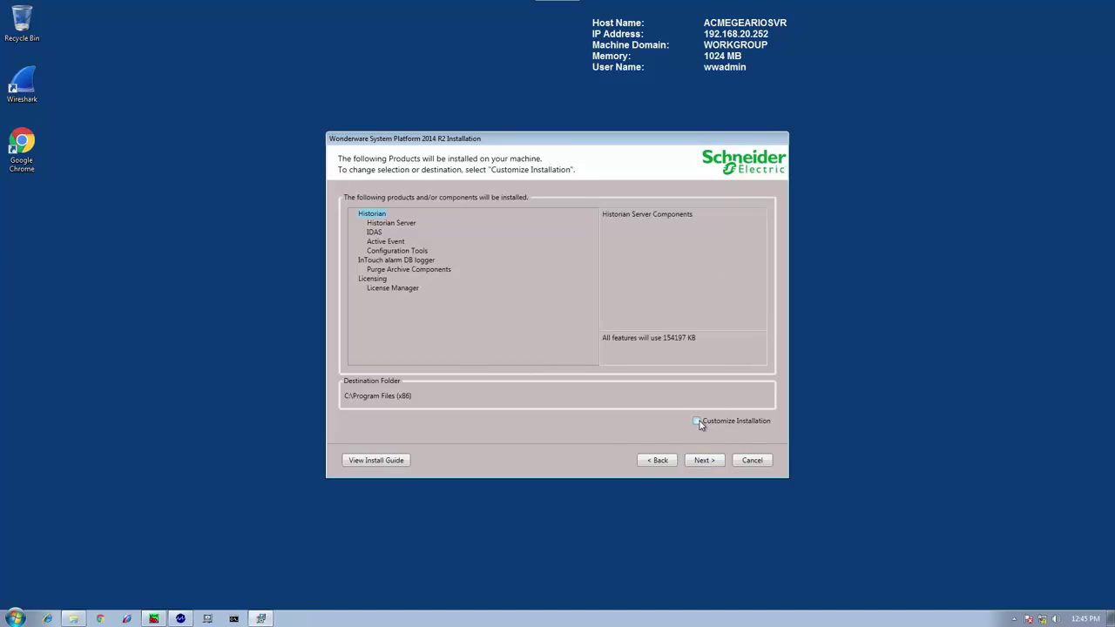
pyautogui.click(696, 421)
# Deselect Historian components except IDAS and keep English for InTouch
pyautogui.click(705, 460)
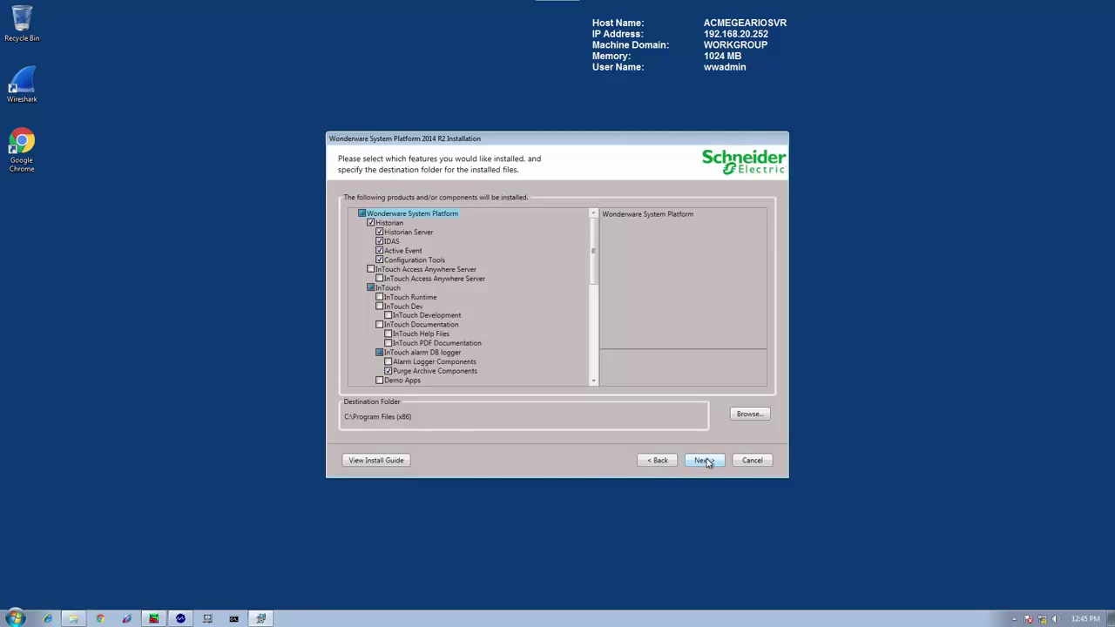
pyautogui.click(371, 223)
pyautogui.click(380, 242)
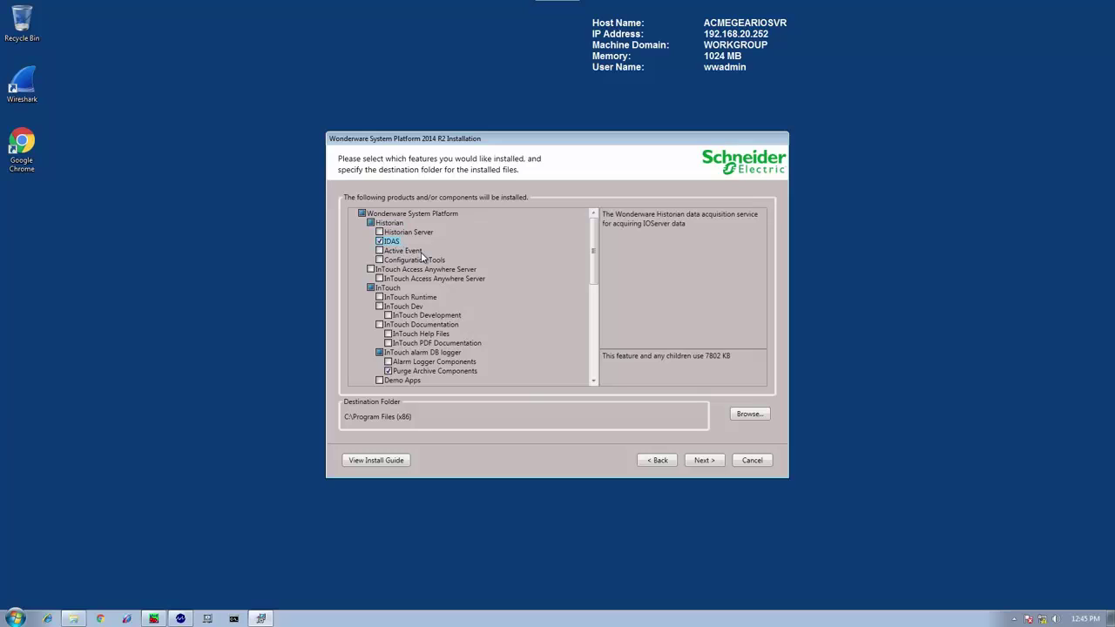
pyautogui.click(704, 461)
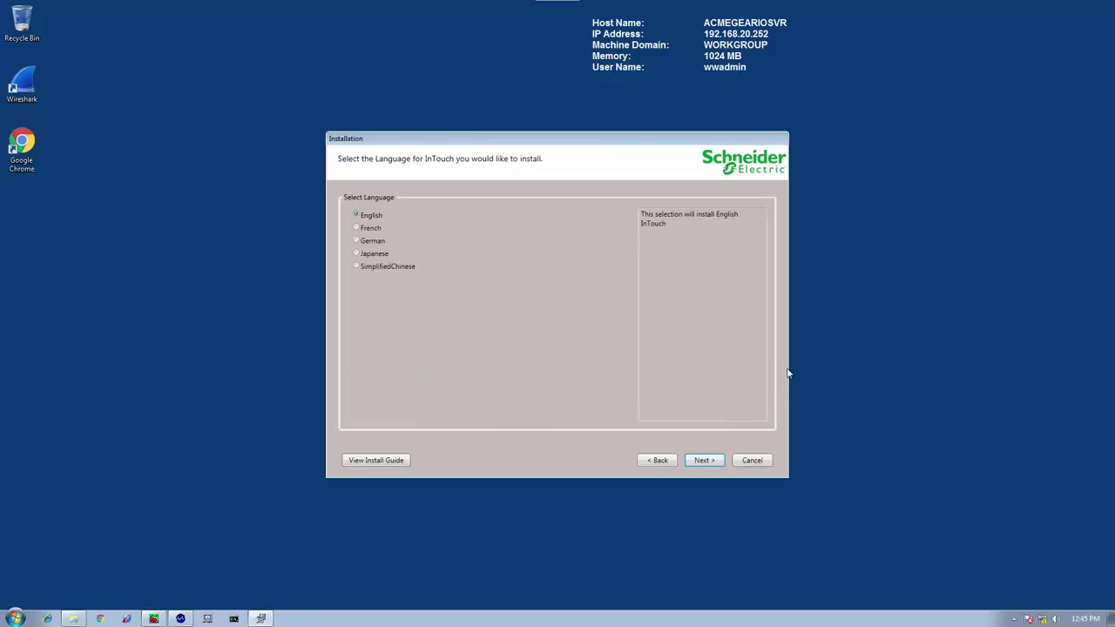
pyautogui.click(708, 461)
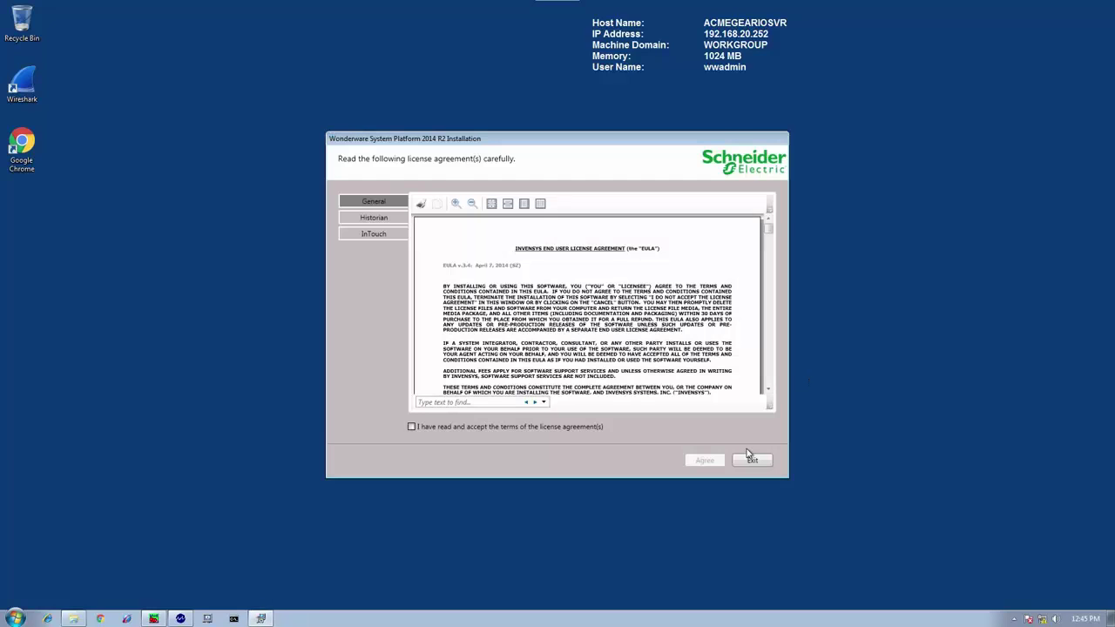
# Accept the license, install the missing prerequisites and proceed to the Ready to Install summary
pyautogui.click(411, 426)
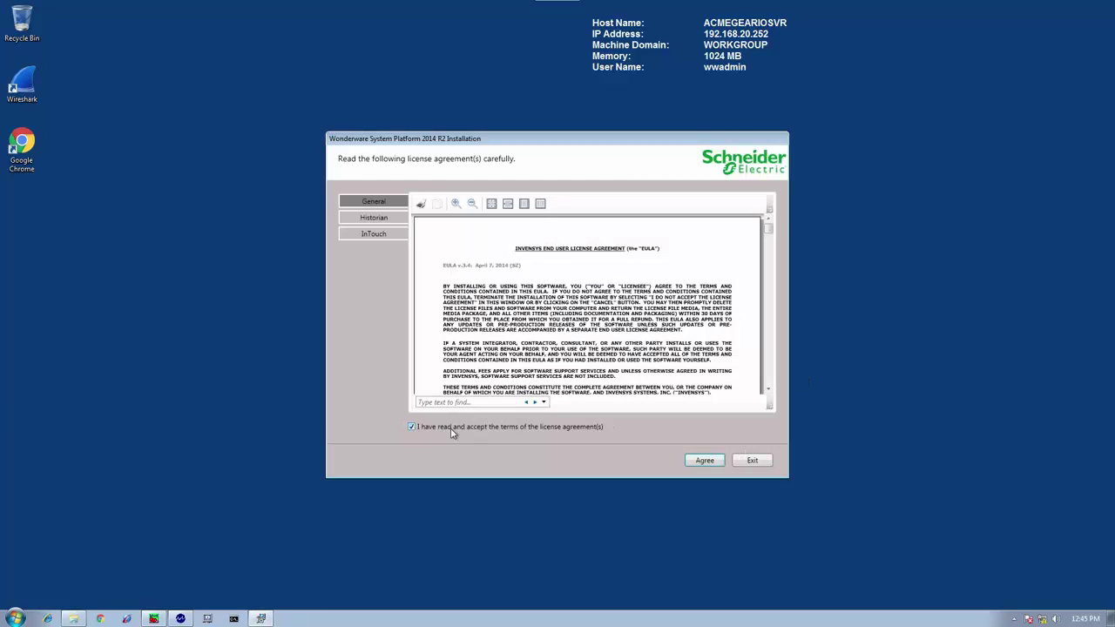
pyautogui.click(704, 460)
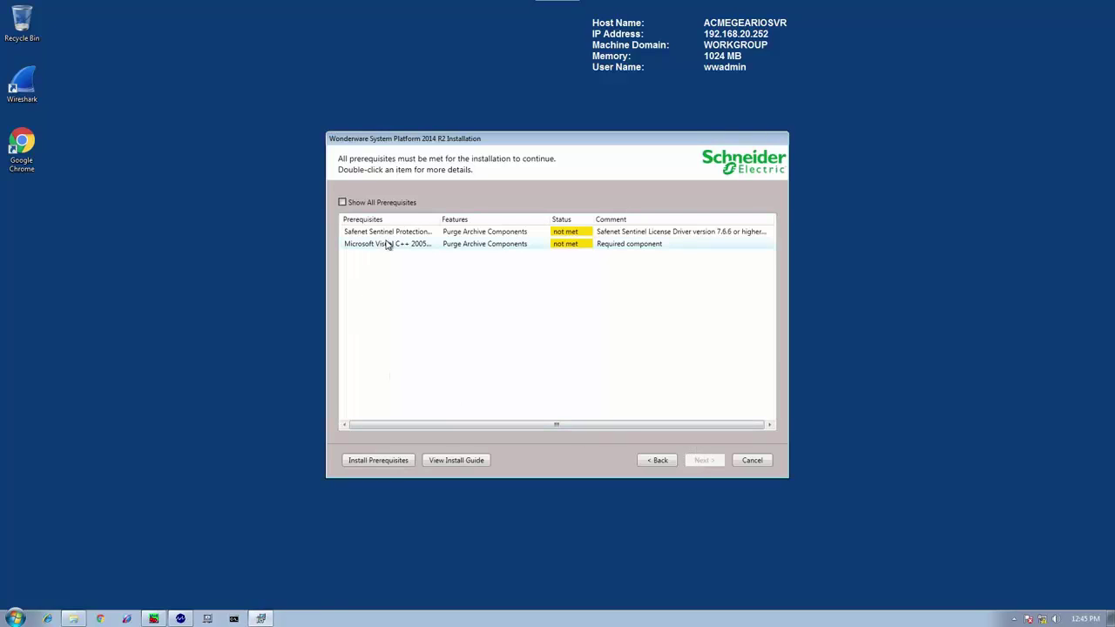
pyautogui.click(372, 464)
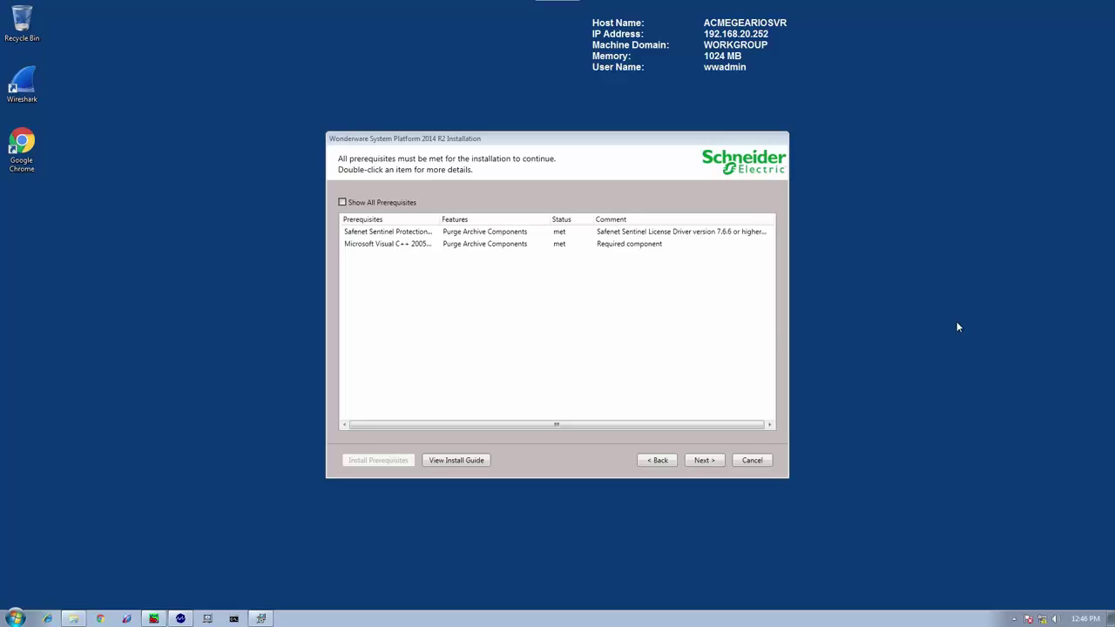
pyautogui.click(705, 462)
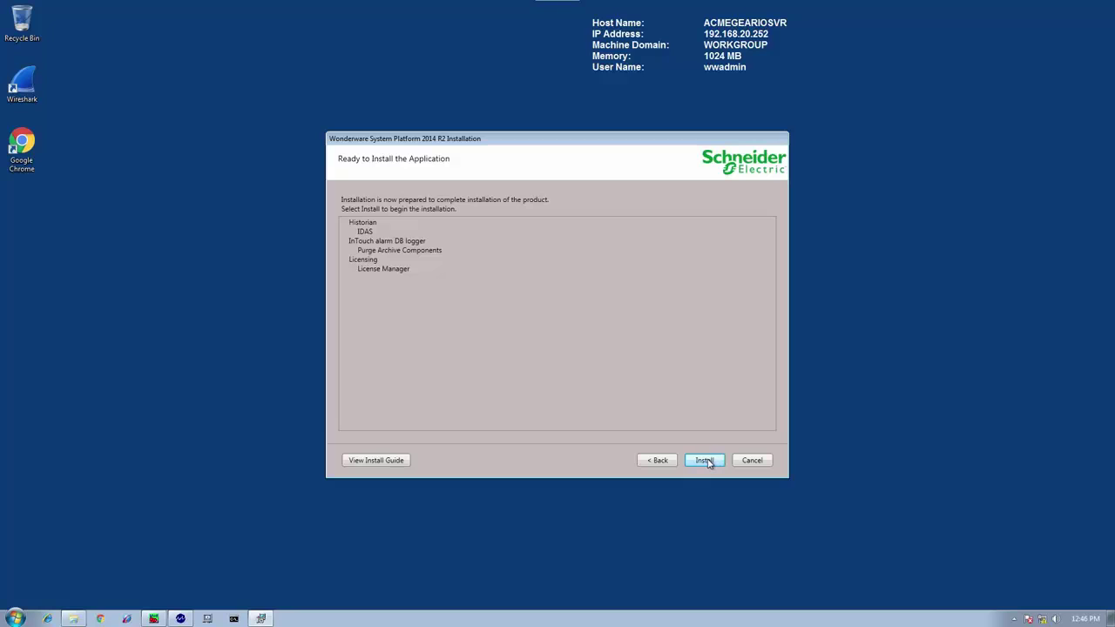
# Install IDAS without closing the listed programs and finish the installer
pyautogui.click(706, 461)
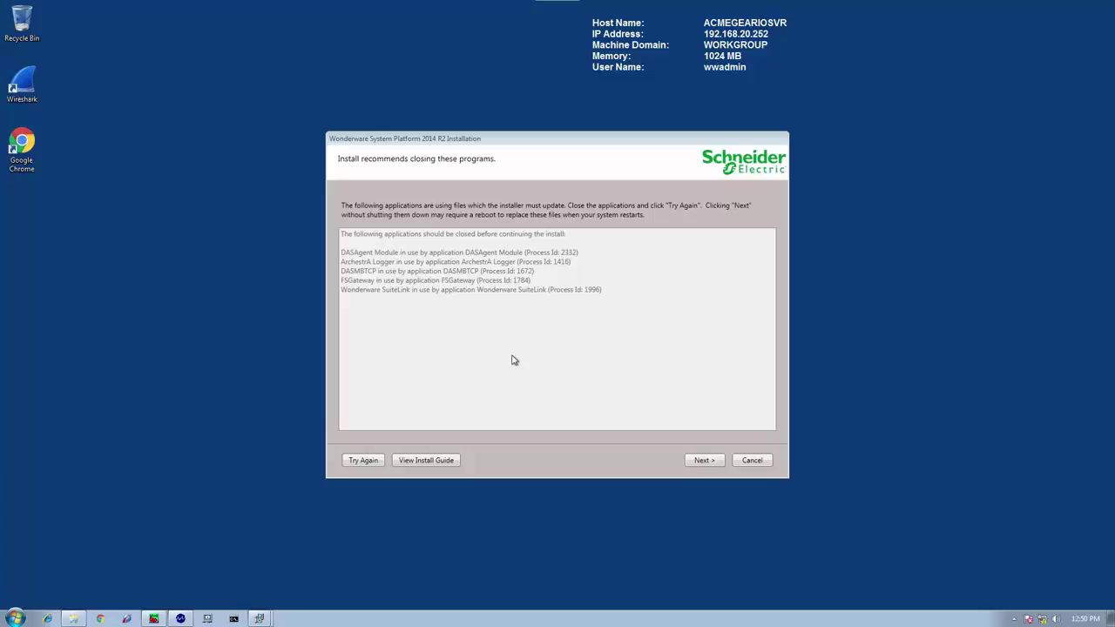
pyautogui.click(704, 460)
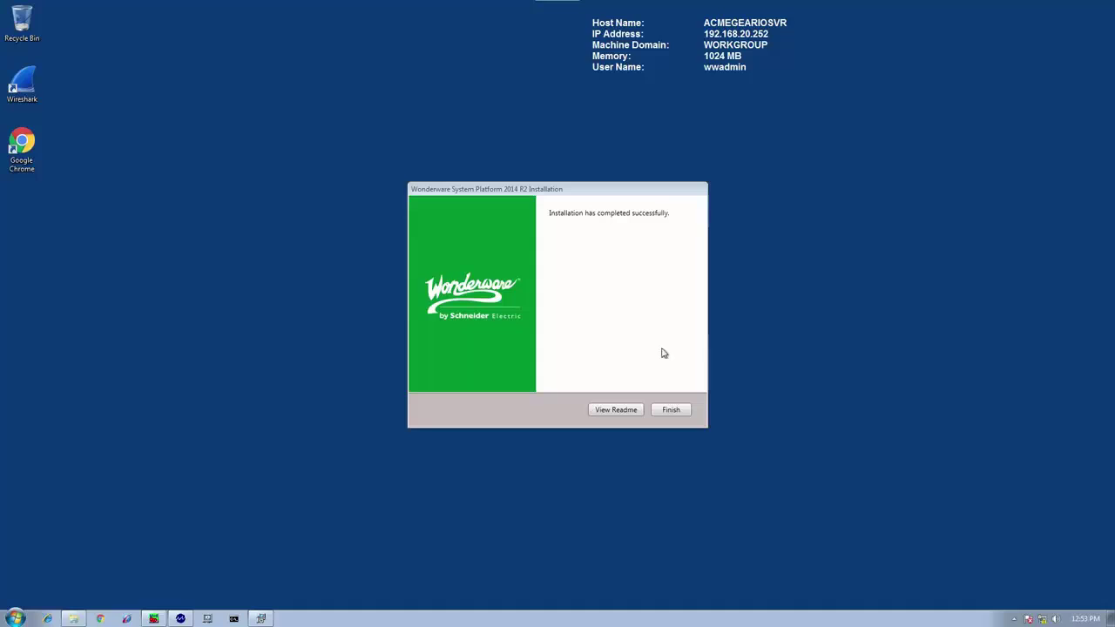
pyautogui.click(671, 411)
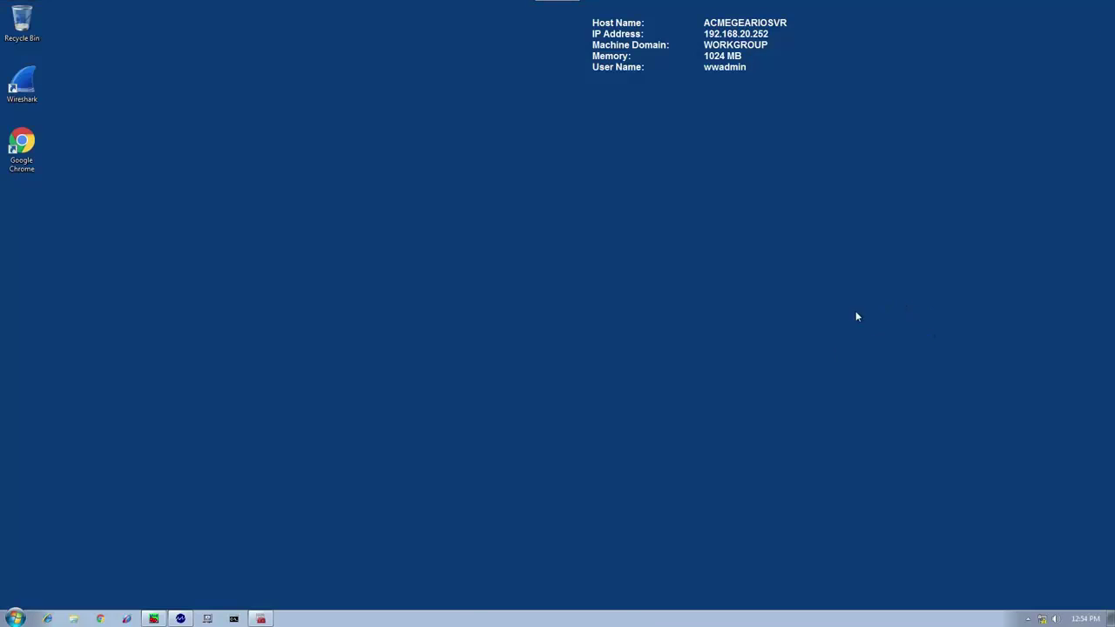
# View the Matrikon OPC group's device items in the IO server's SMC, then minimize it
pyautogui.click(262, 618)
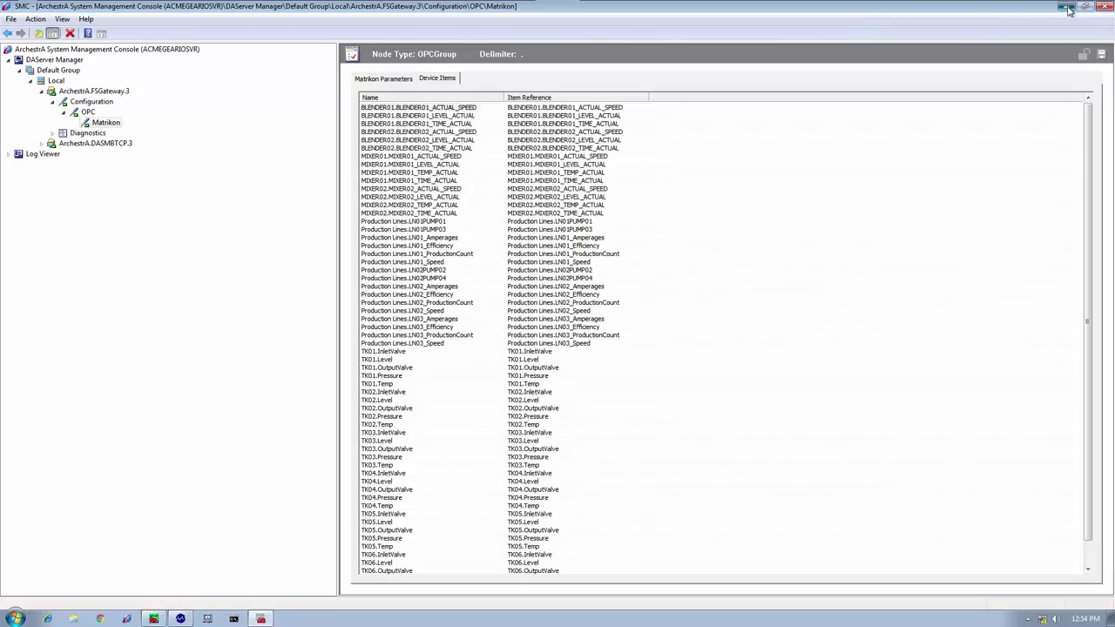
pyautogui.click(1067, 6)
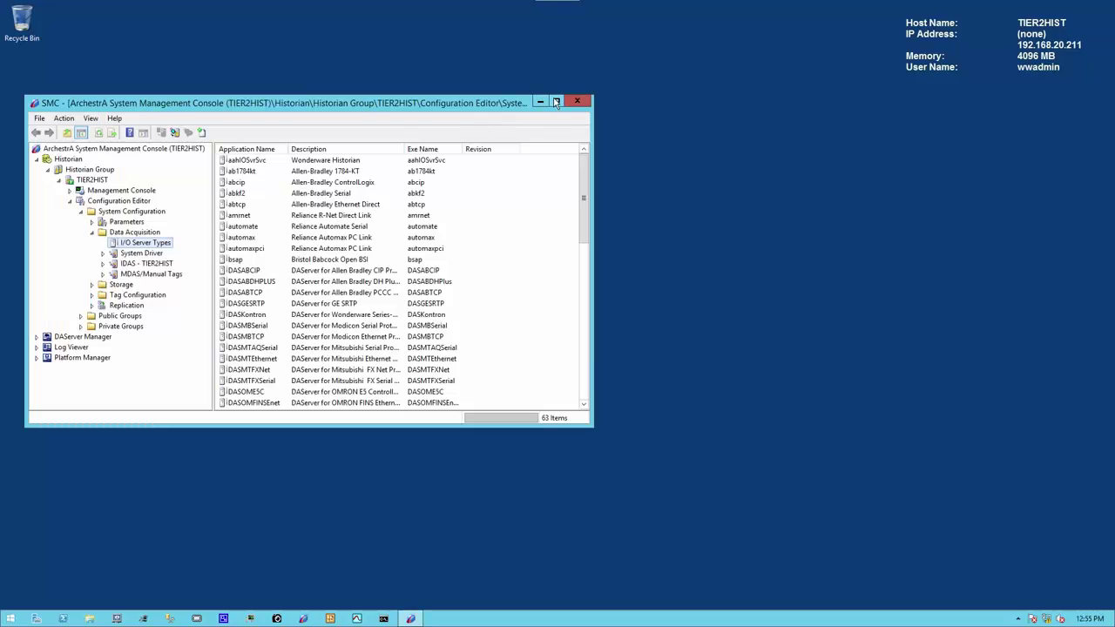
# Maximize the TIER2HIST console and show the Historian Status page with all modules Started
pyautogui.click(555, 103)
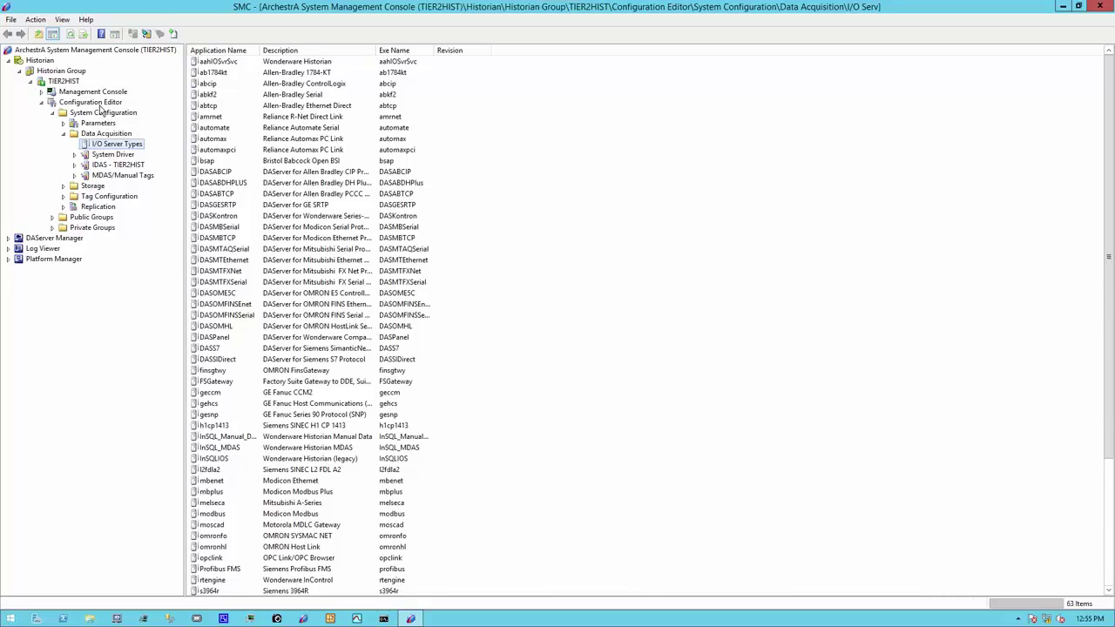
pyautogui.click(42, 91)
pyautogui.click(79, 102)
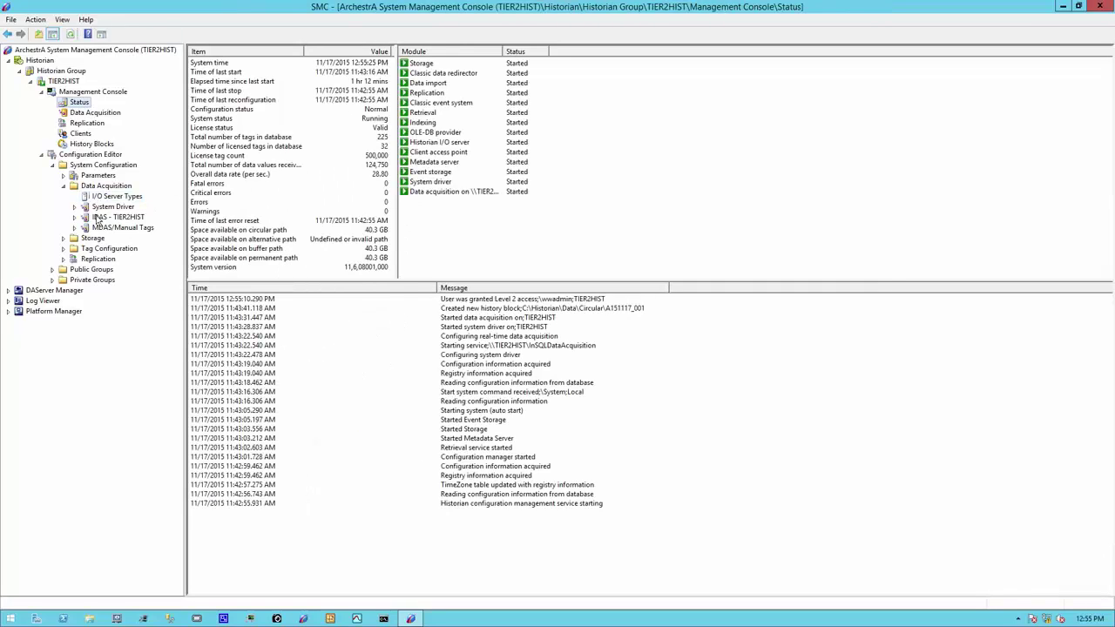
# Create an IDAS on ACMEGEARIOSVR with store-forward path C:\INSQLSF and a 100 MB threshold
pyautogui.rightClick(102, 188)
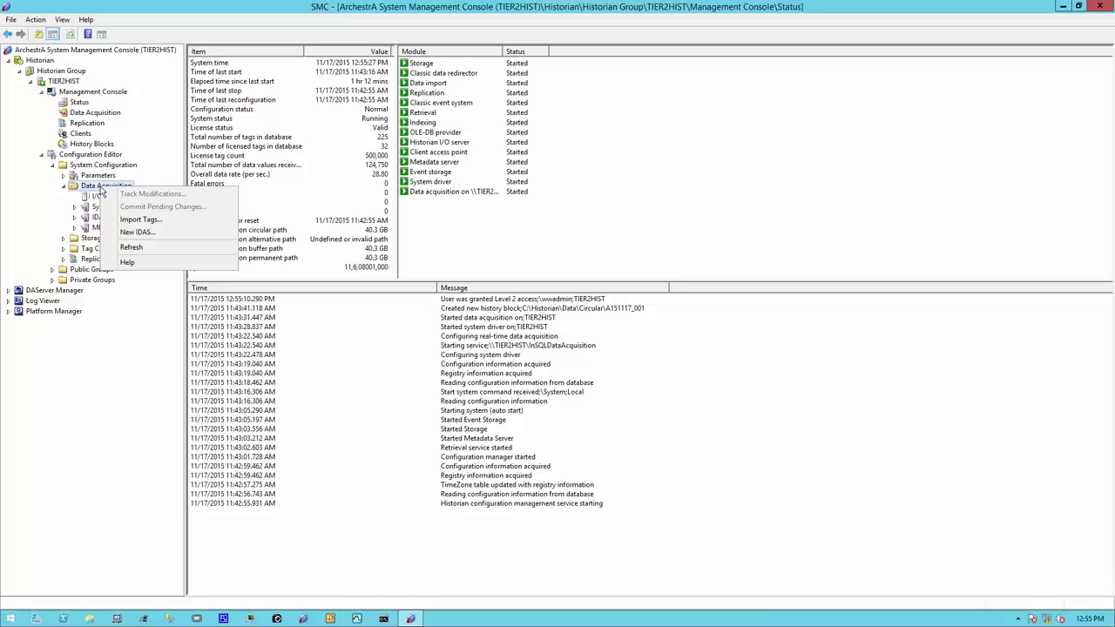
pyautogui.click(137, 233)
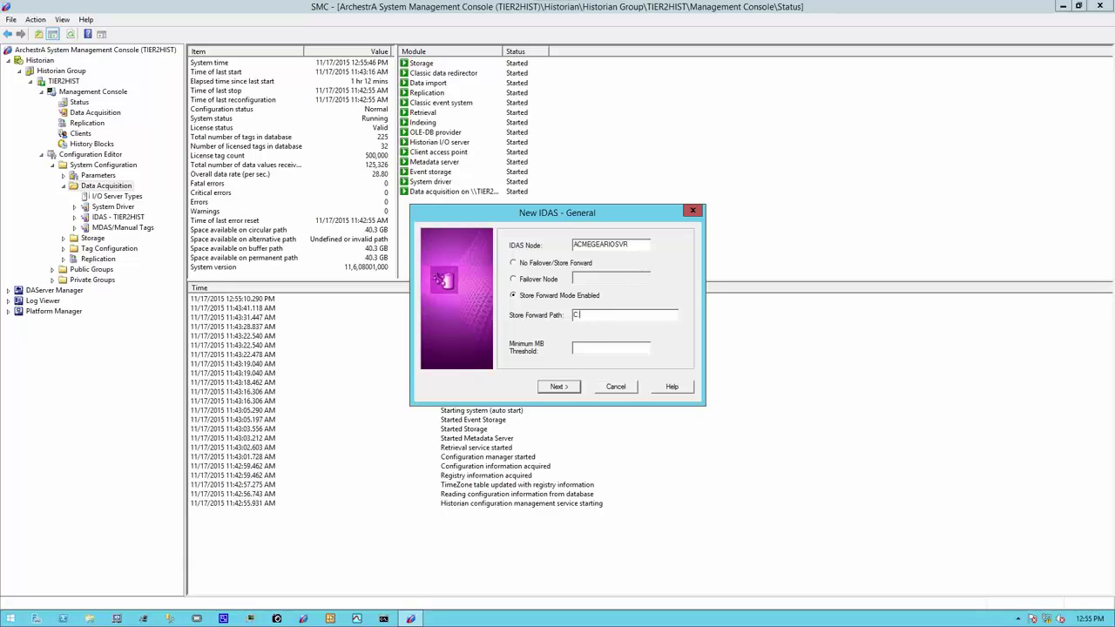
pyautogui.write('C:\\INSQLSF')
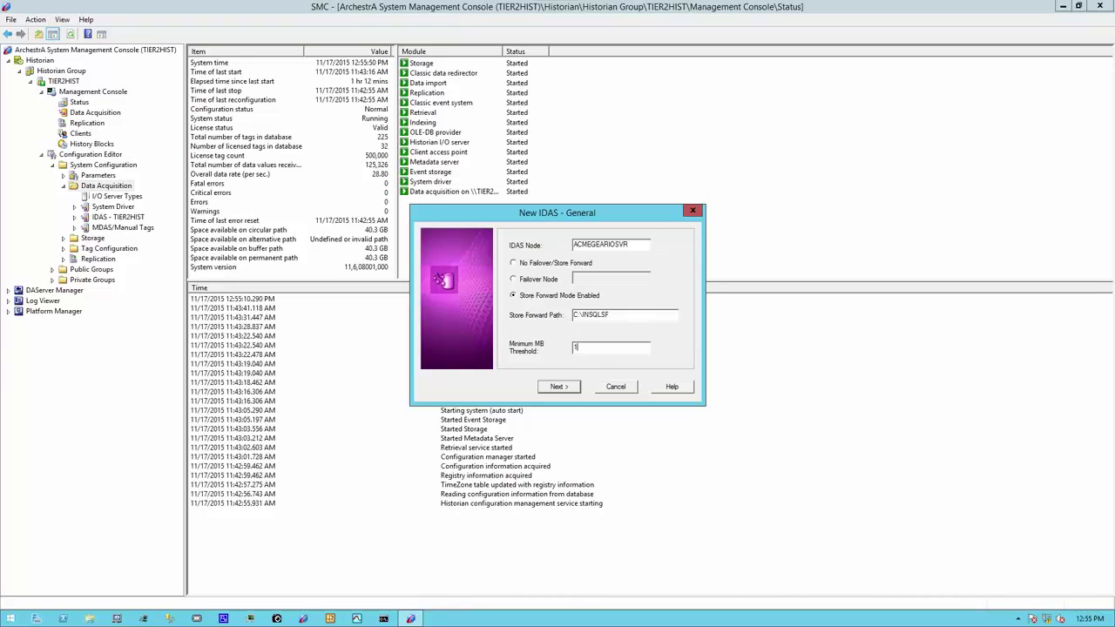
pyautogui.click(557, 389)
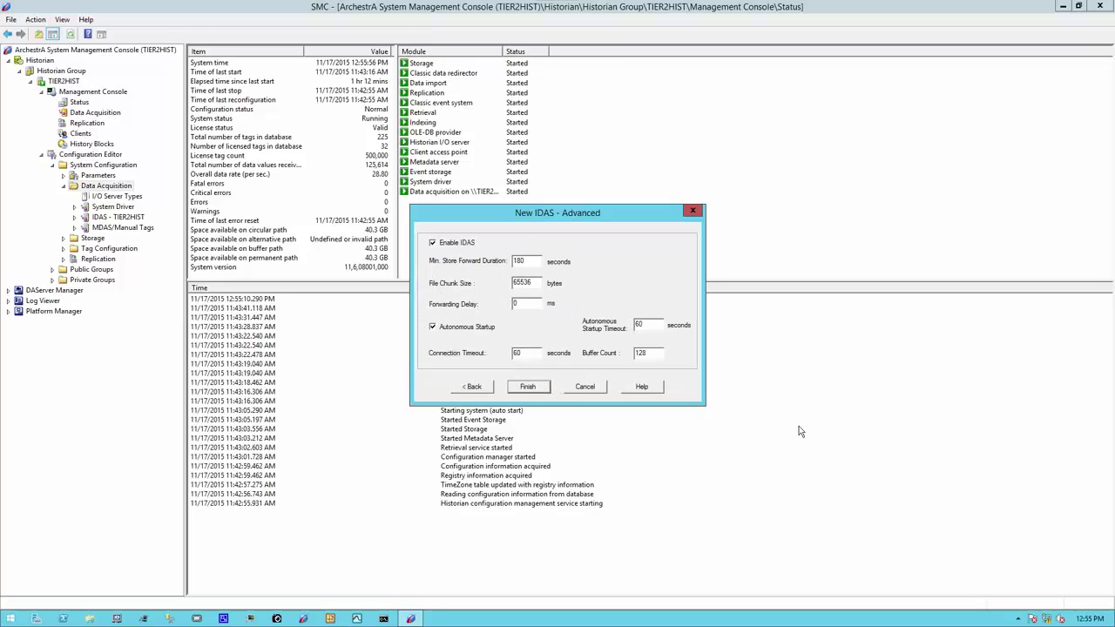
pyautogui.click(527, 388)
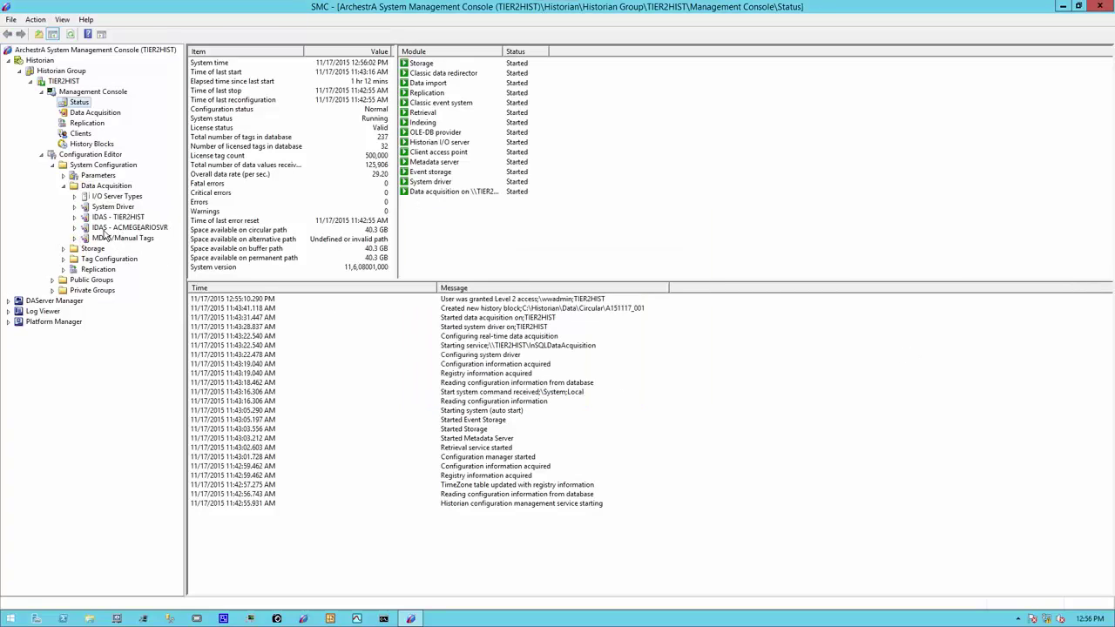
# Commit the pending database changes for IDAS - ACMEGEARIOSVR
pyautogui.click(116, 228)
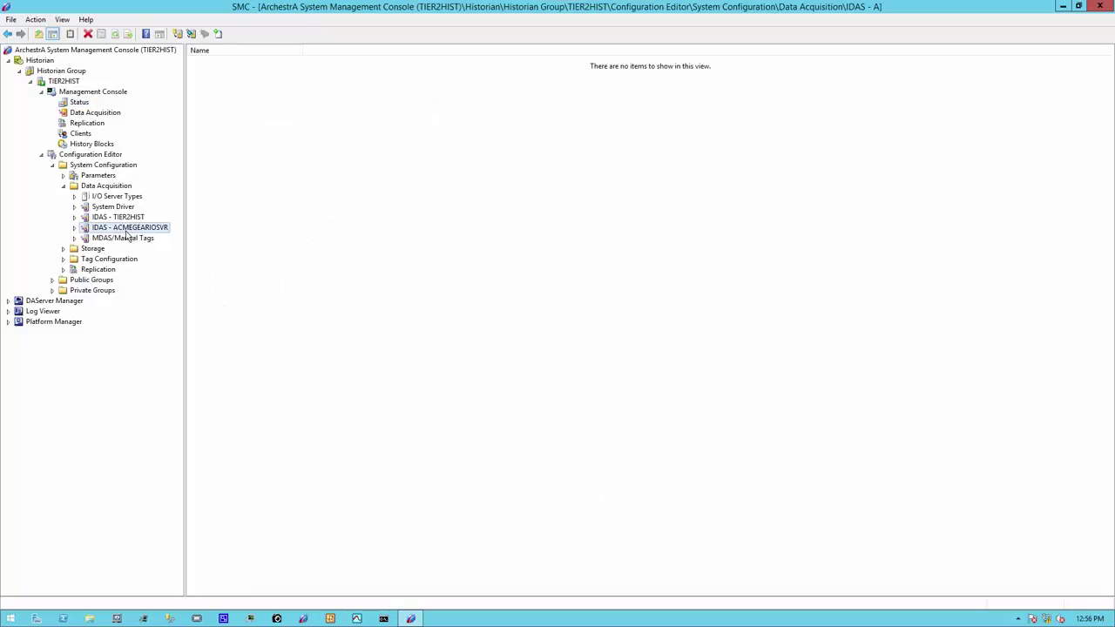
pyautogui.rightClick(116, 231)
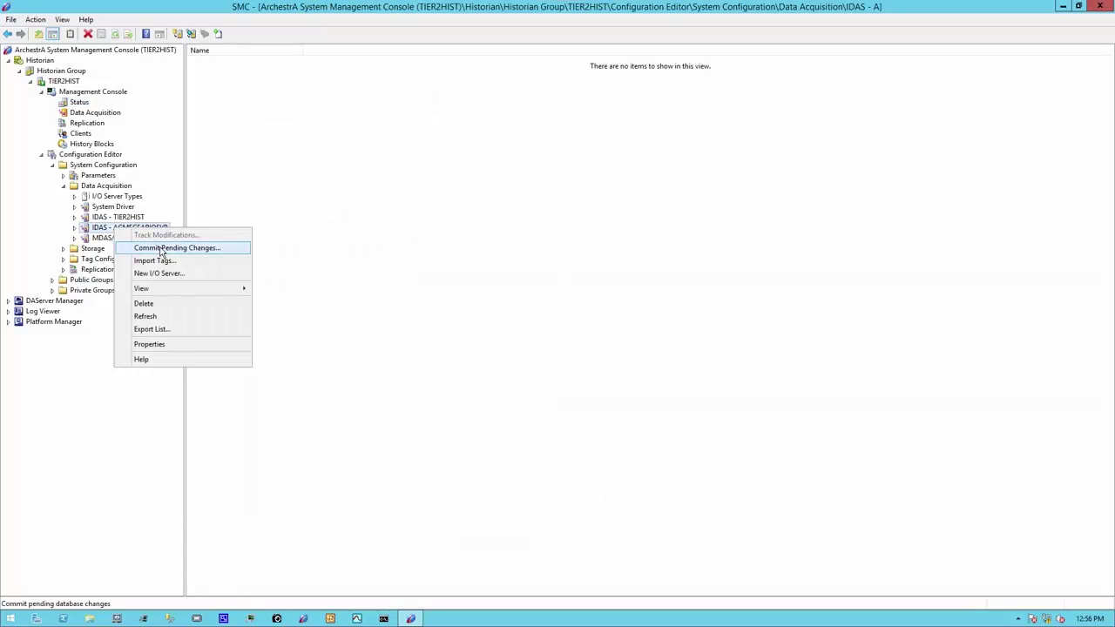
pyautogui.click(161, 248)
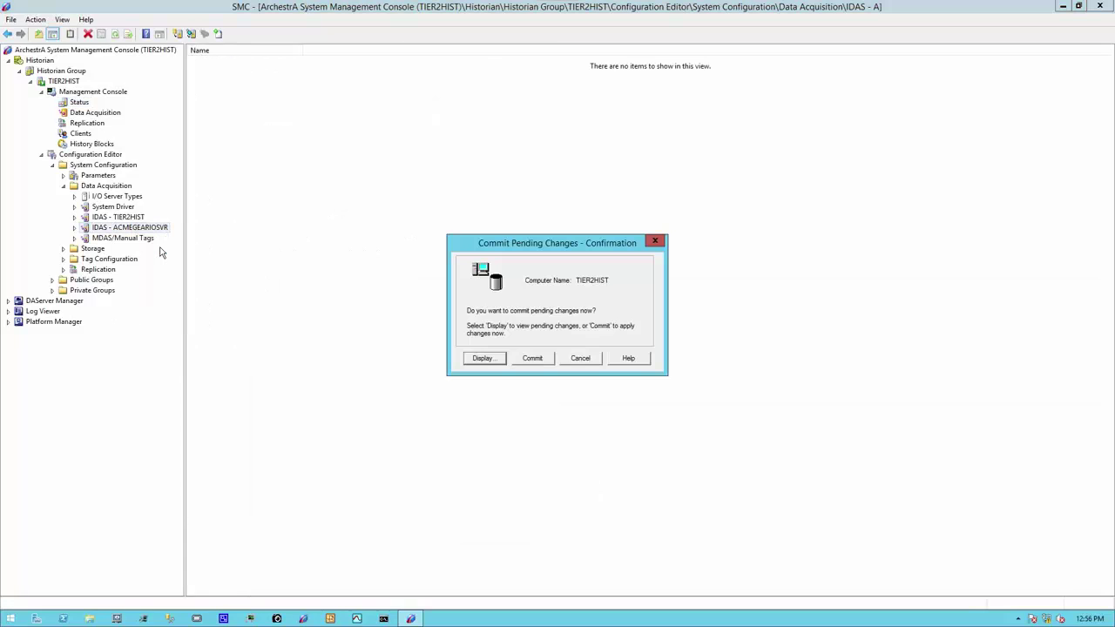
pyautogui.click(531, 359)
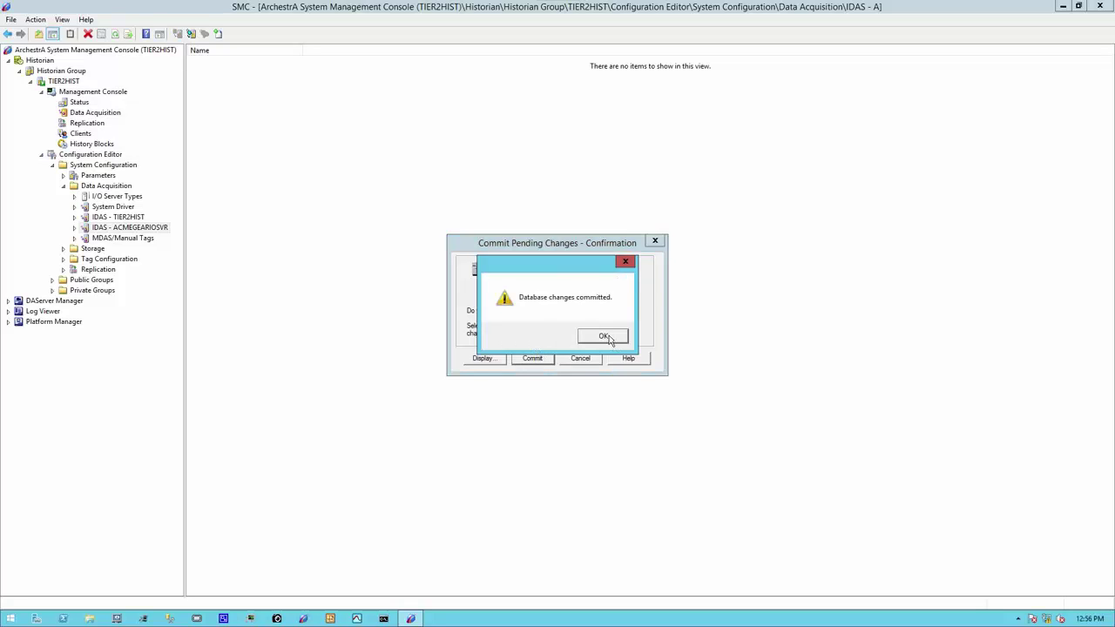
pyautogui.click(605, 337)
# Add an FSGateway I/O server on ACMEGEARIOSVR under the IDAS
pyautogui.rightClick(111, 230)
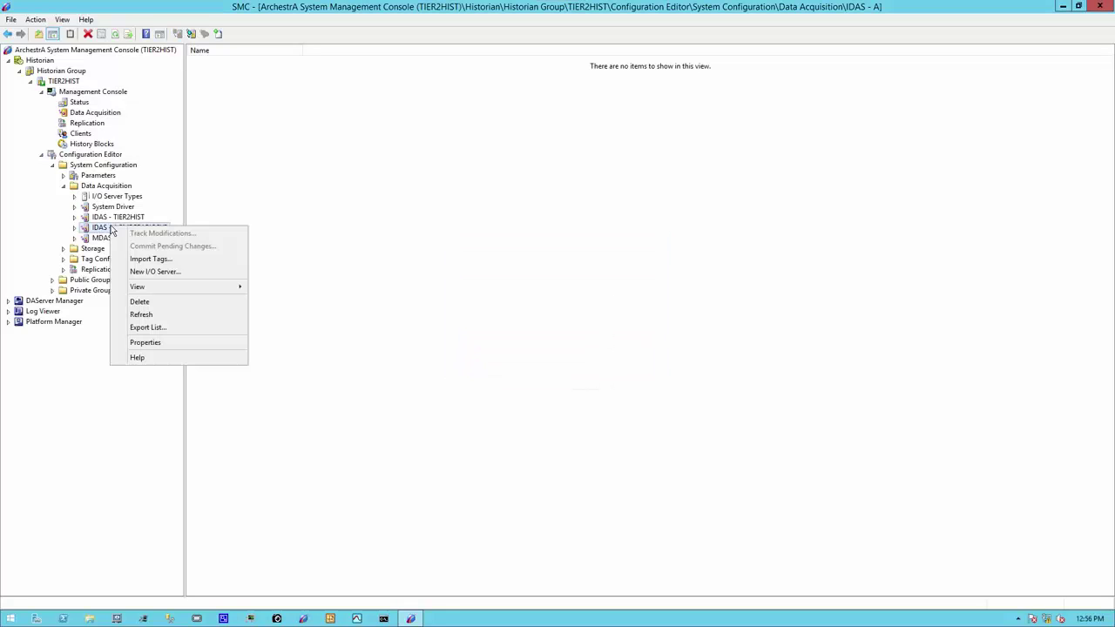
pyautogui.click(148, 273)
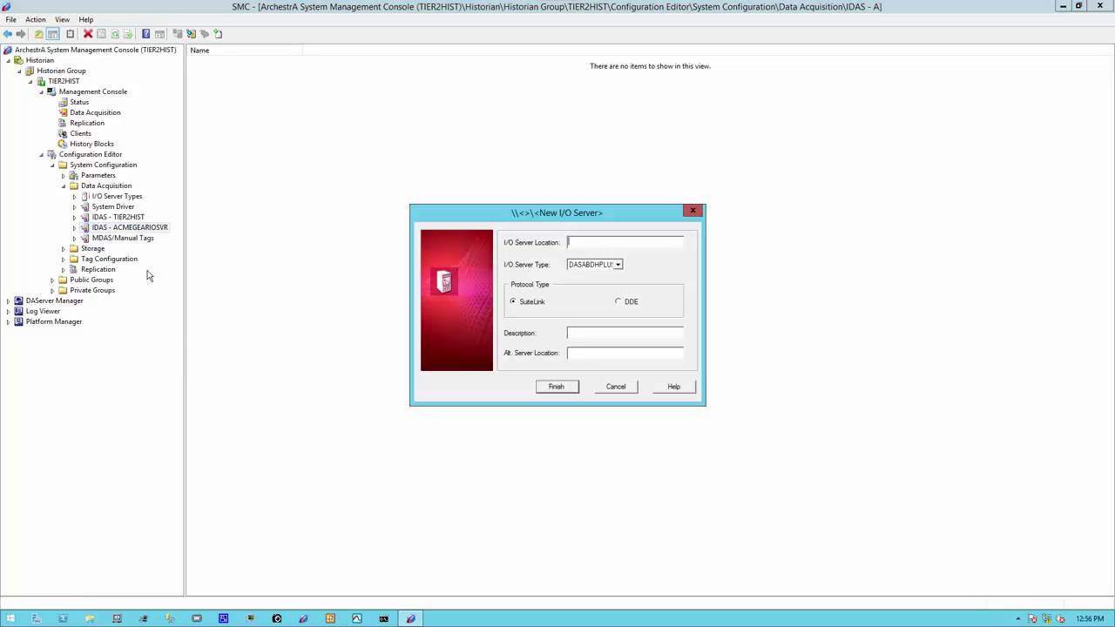
pyautogui.click(601, 243)
pyautogui.write('ACMEGEARIOSVR')
pyautogui.click(617, 265)
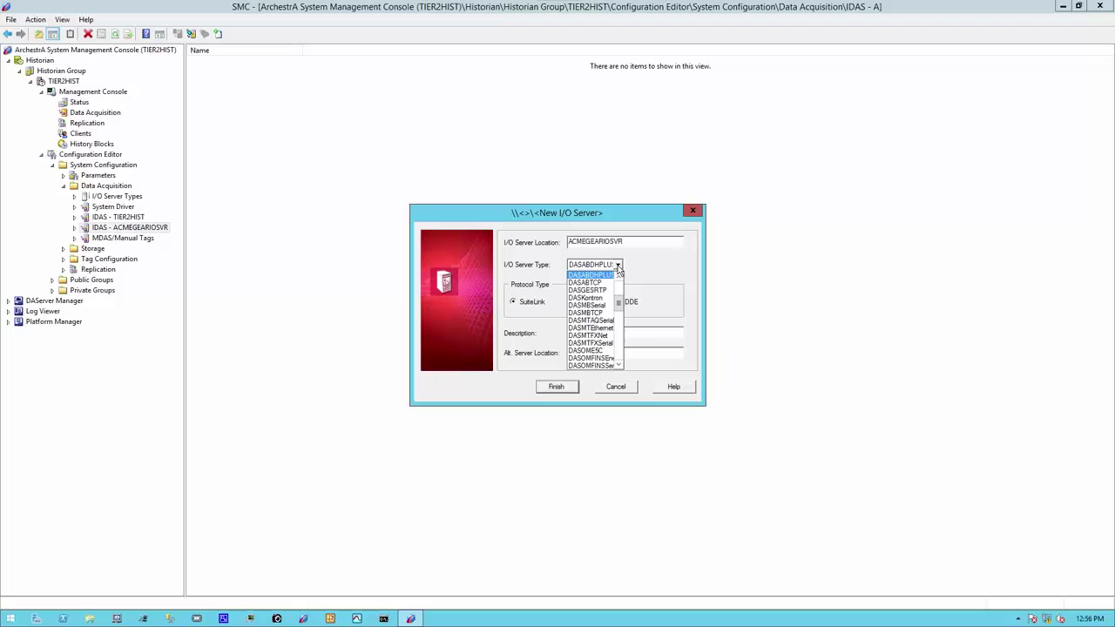
pyautogui.moveTo(619, 305); pyautogui.dragTo(620, 319)
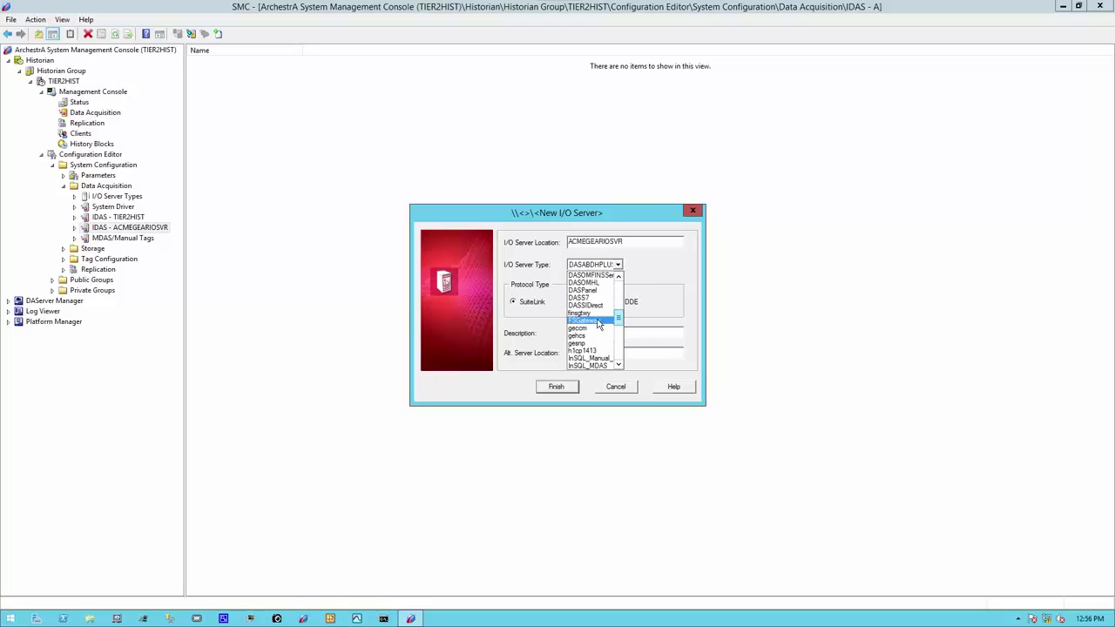
pyautogui.click(598, 321)
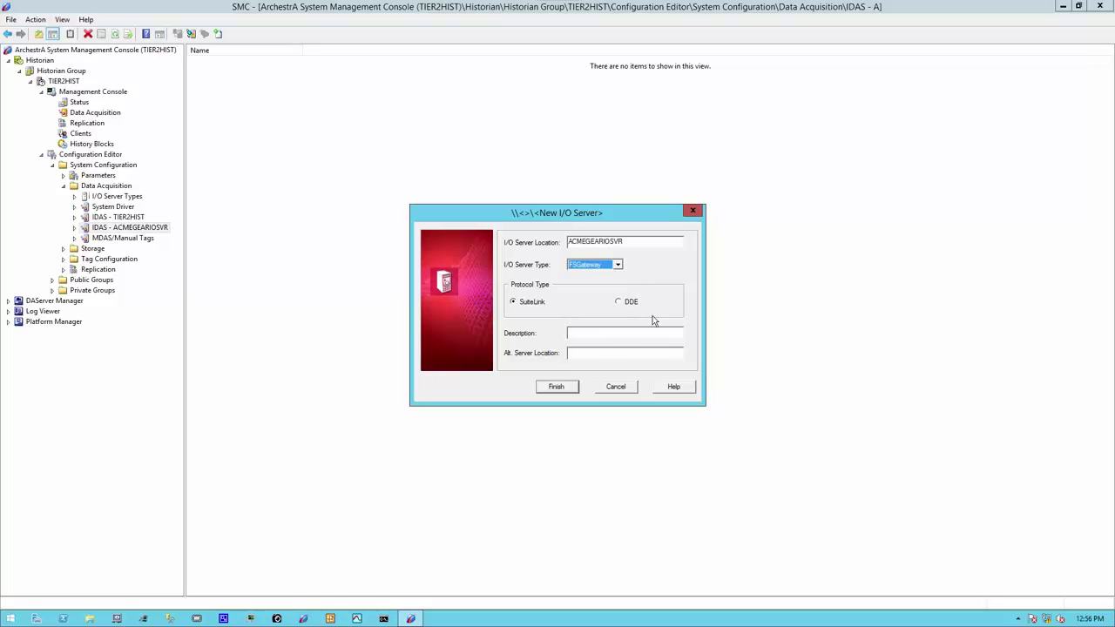
pyautogui.click(558, 386)
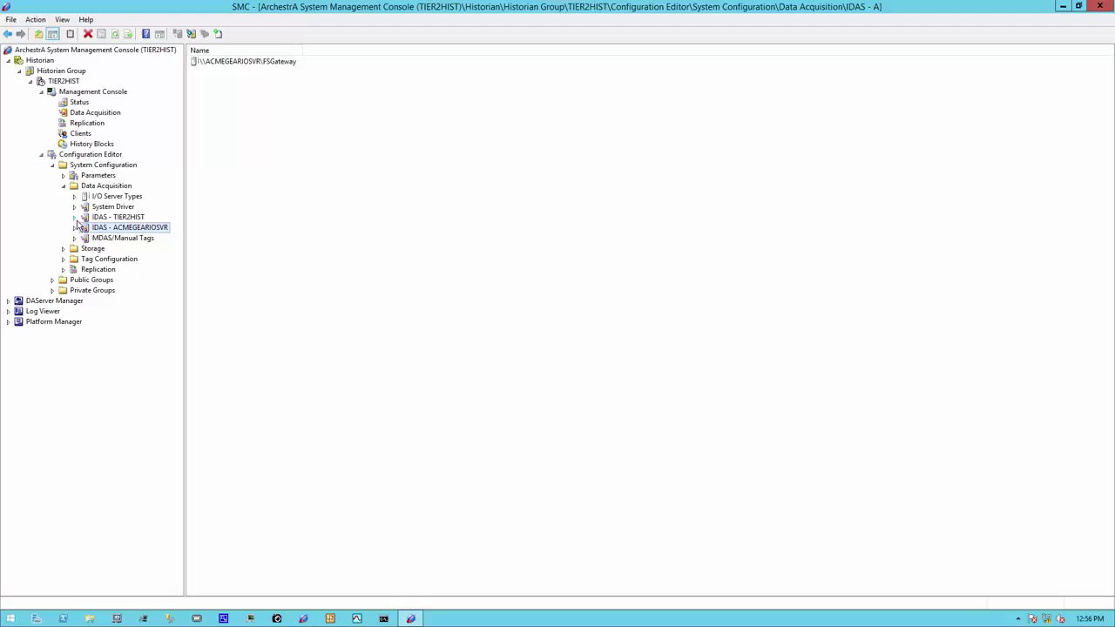
# Try committing changes on the FSGateway server, cancel after the warning, and start a new topic
pyautogui.click(74, 228)
pyautogui.click(122, 243)
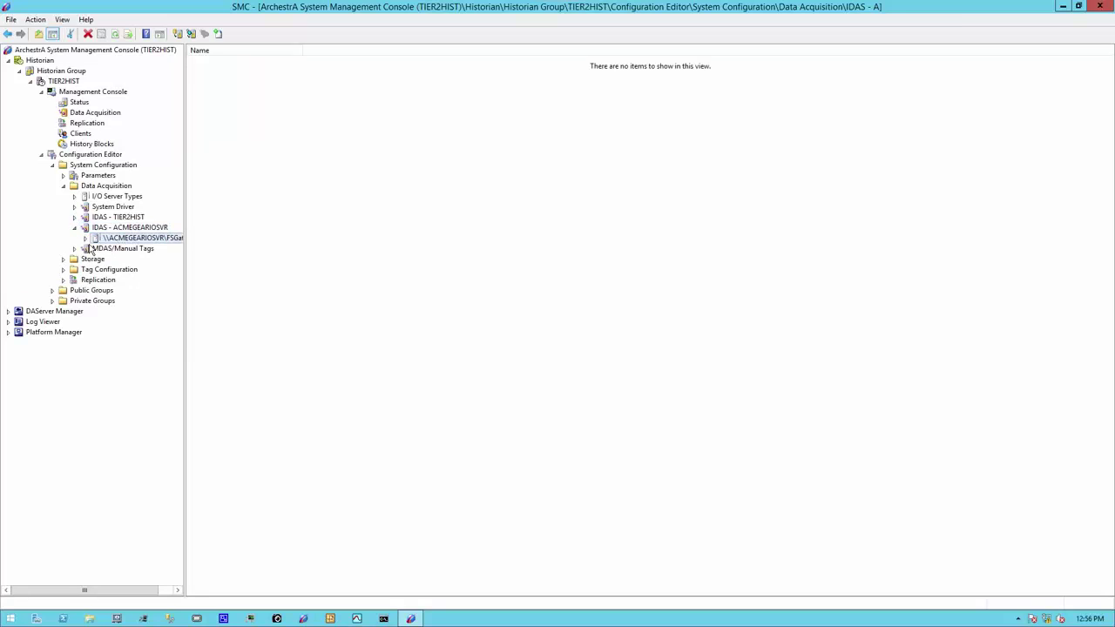
pyautogui.rightClick(122, 244)
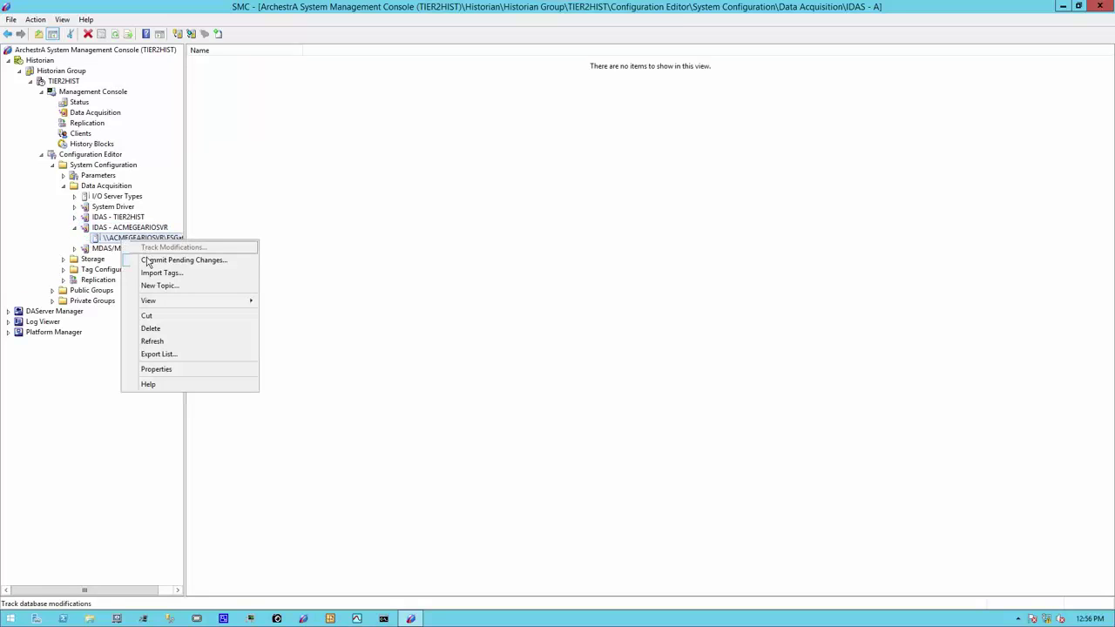
pyautogui.click(150, 260)
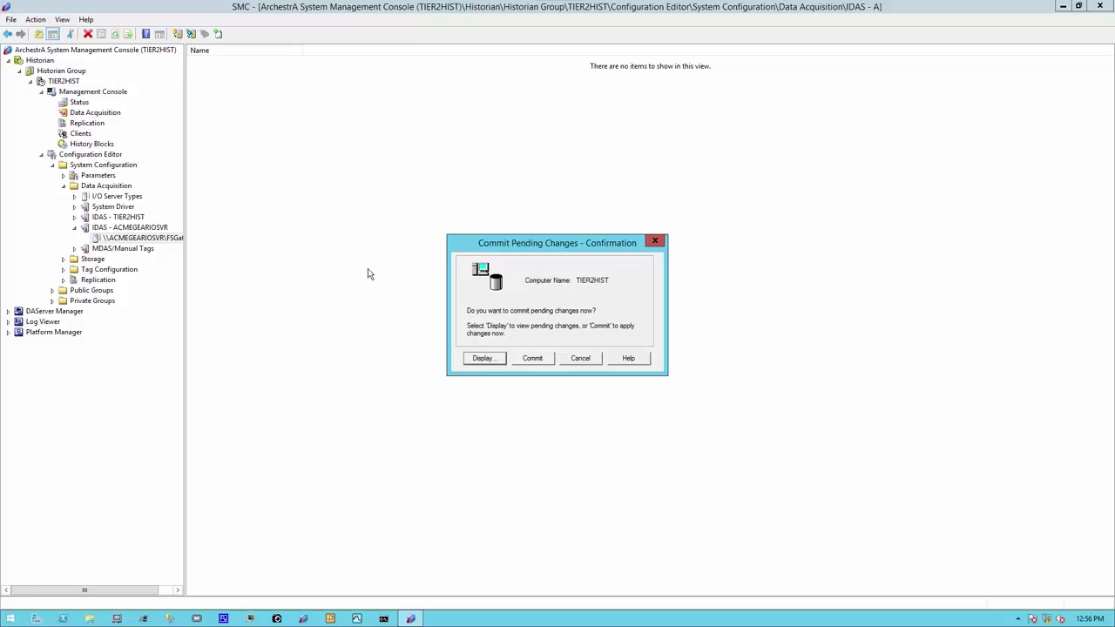
pyautogui.click(533, 360)
pyautogui.click(610, 337)
pyautogui.click(584, 361)
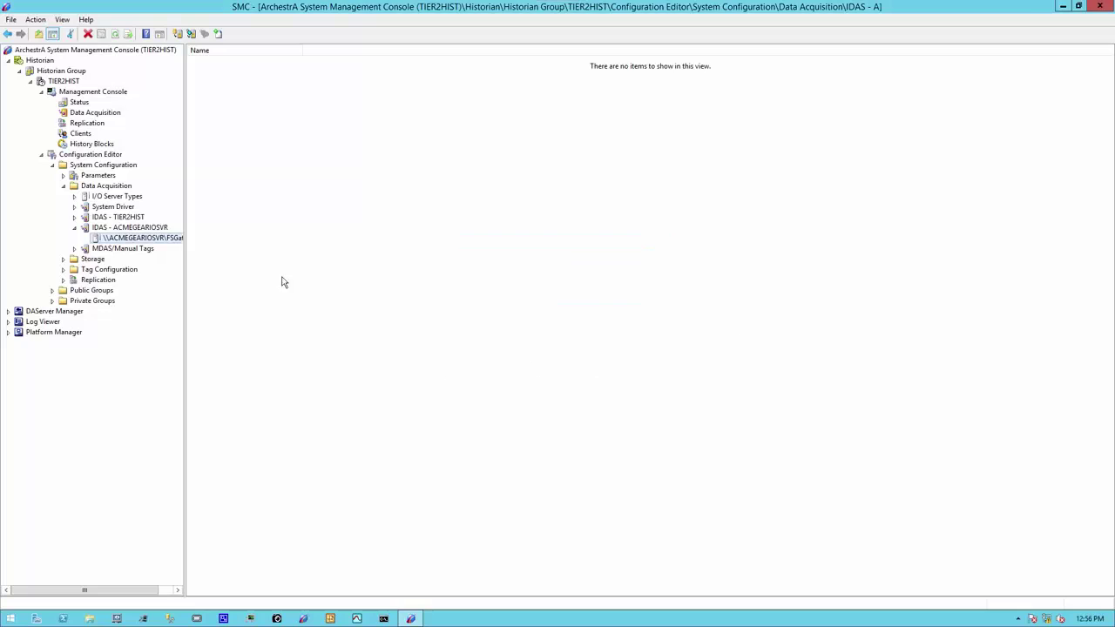
pyautogui.rightClick(124, 241)
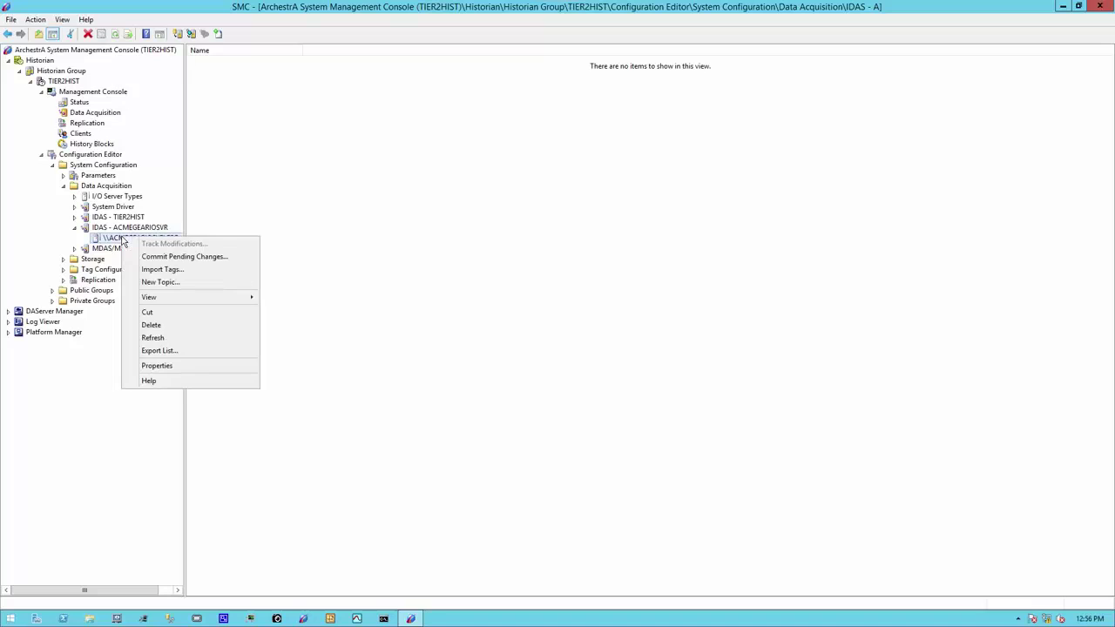
pyautogui.click(179, 283)
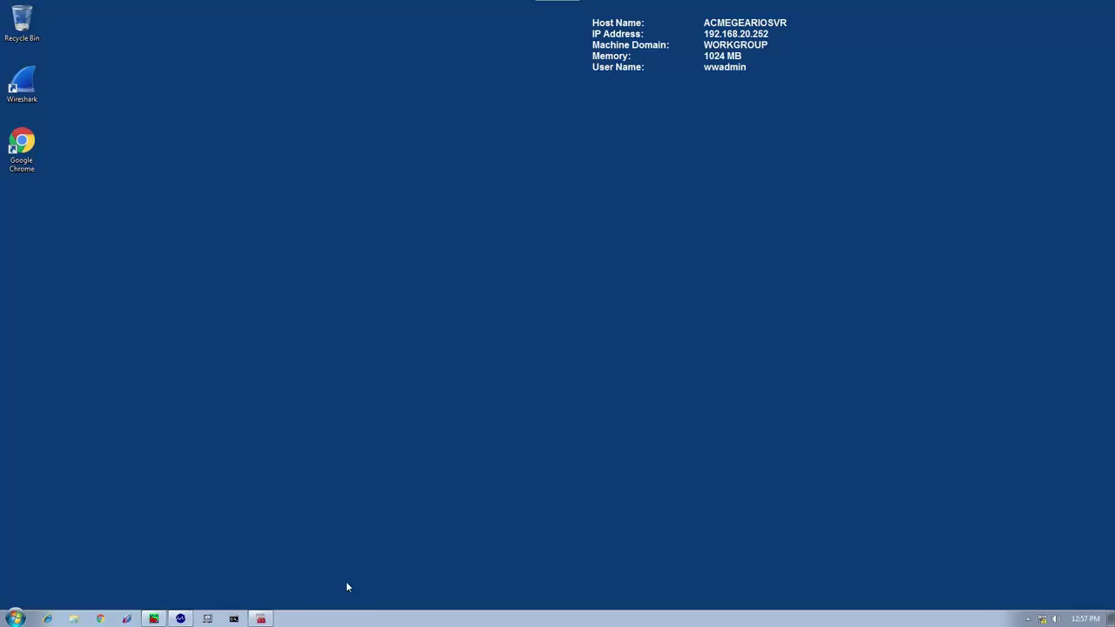
pyautogui.click(261, 618)
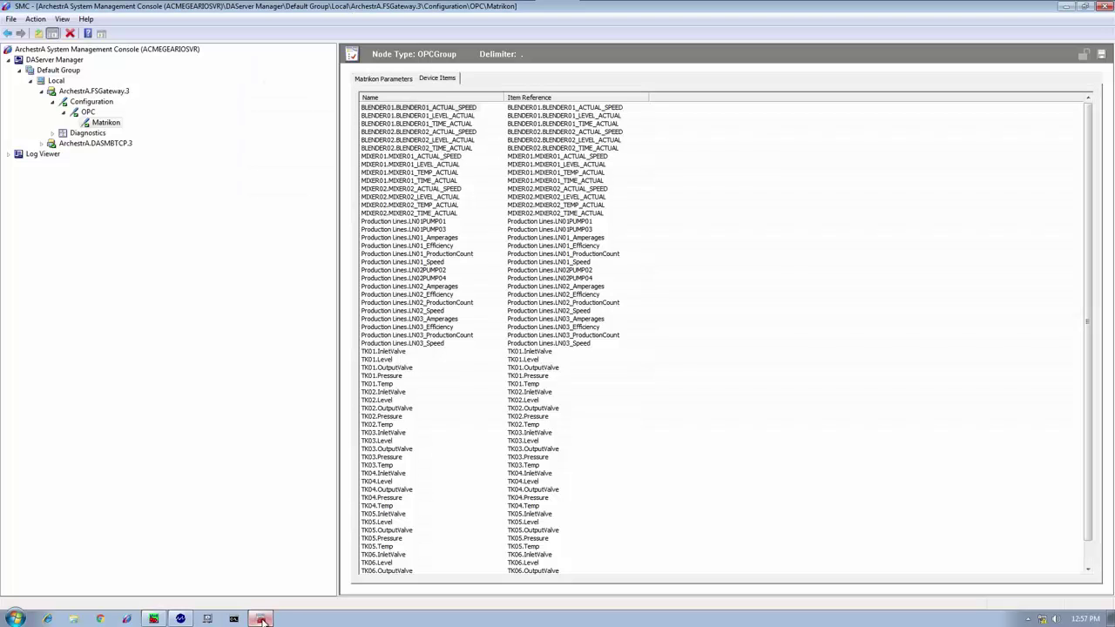
pyautogui.click(88, 112)
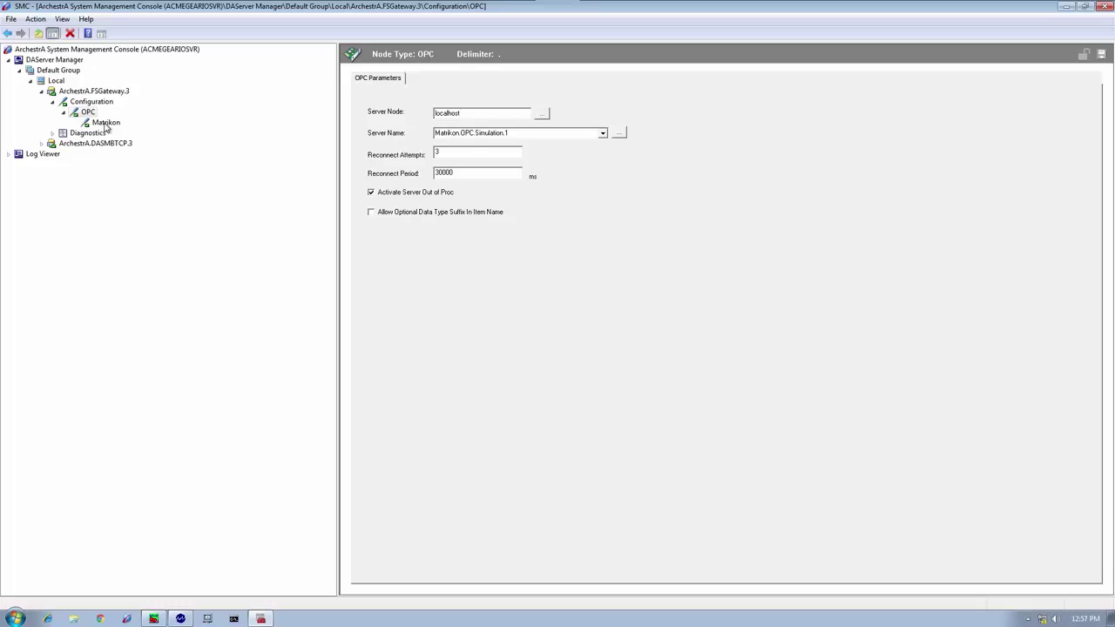
pyautogui.click(105, 124)
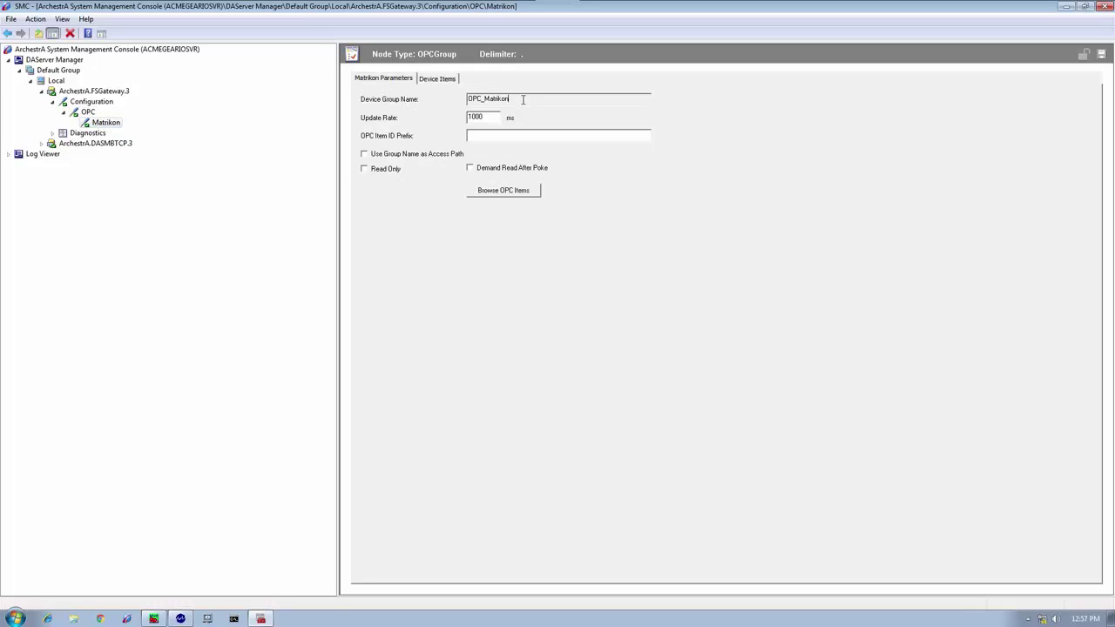
pyautogui.moveTo(522, 100); pyautogui.dragTo(459, 96)
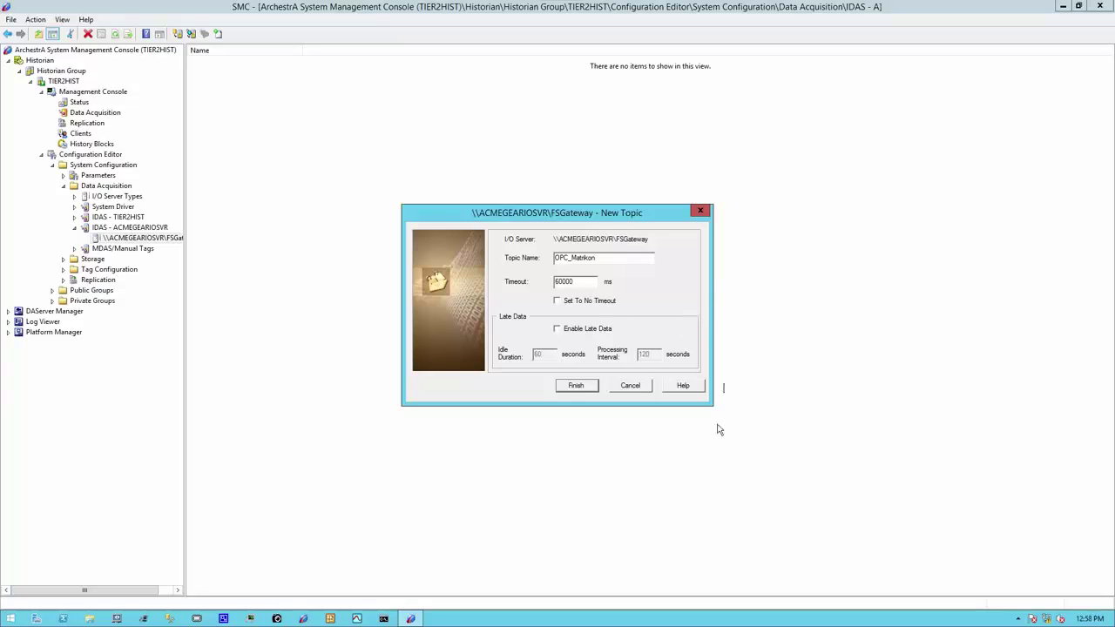
# Finish the OPC_Matrikon topic with late data enabled and select it to view its empty tag list
pyautogui.click(559, 329)
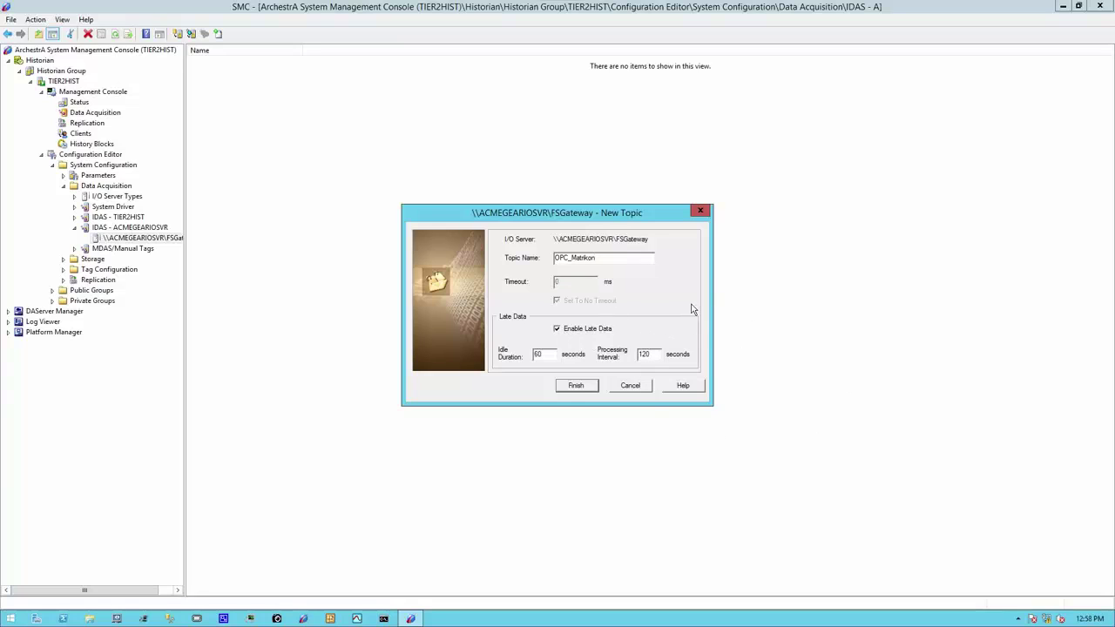
pyautogui.click(577, 386)
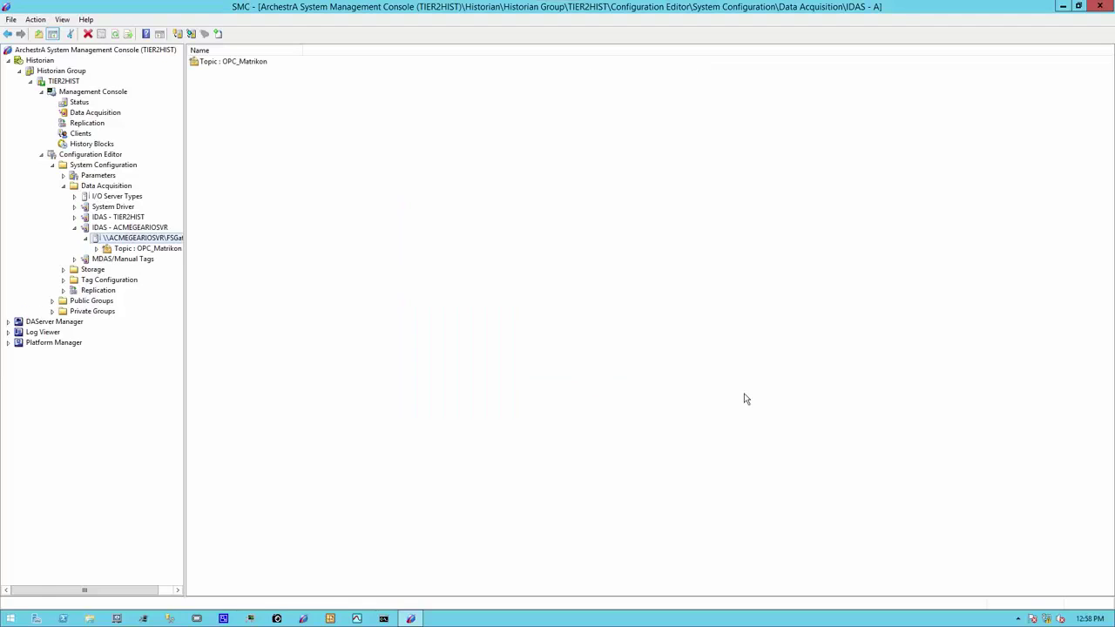
pyautogui.click(130, 248)
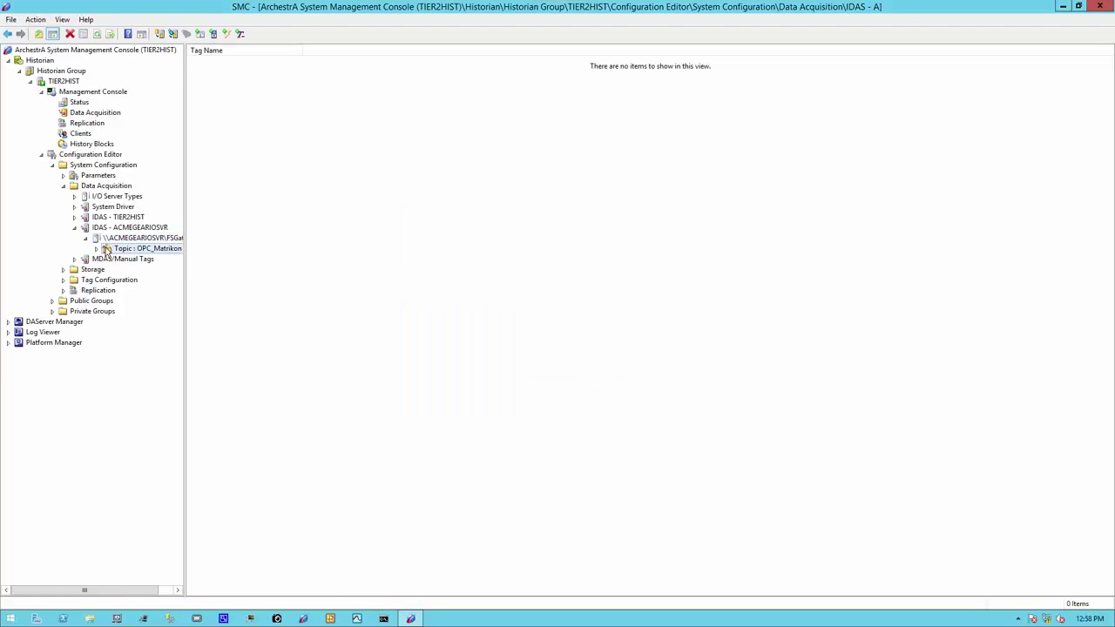
# Start a new analog tag LN01_Amperages under OPC_Matrikon, described as 'Line 01 Amperages'
pyautogui.rightClick(128, 249)
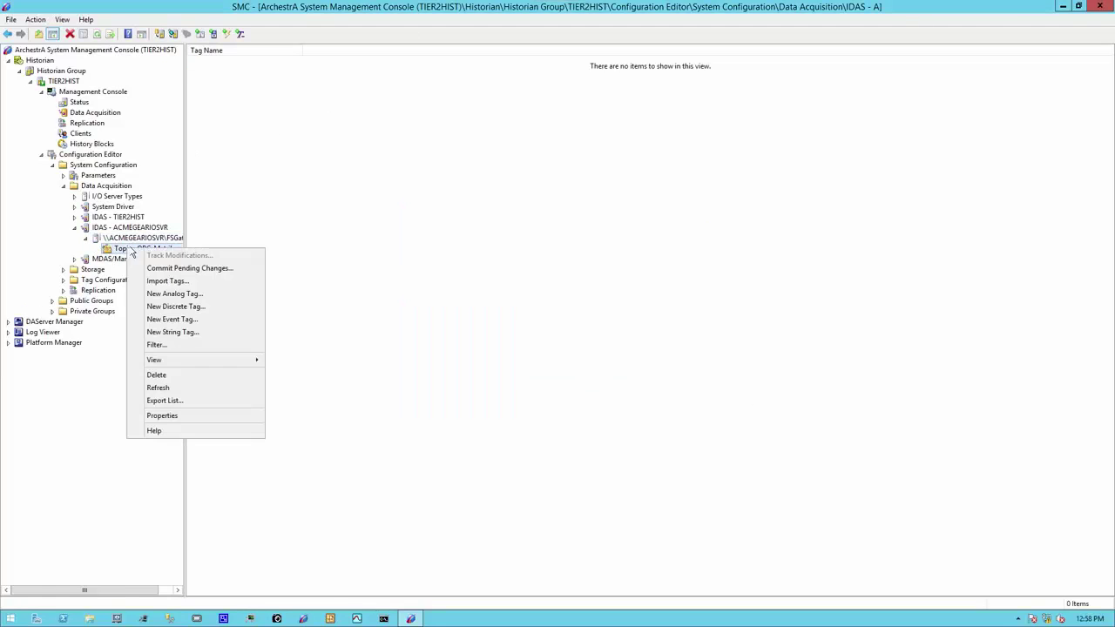
pyautogui.click(177, 295)
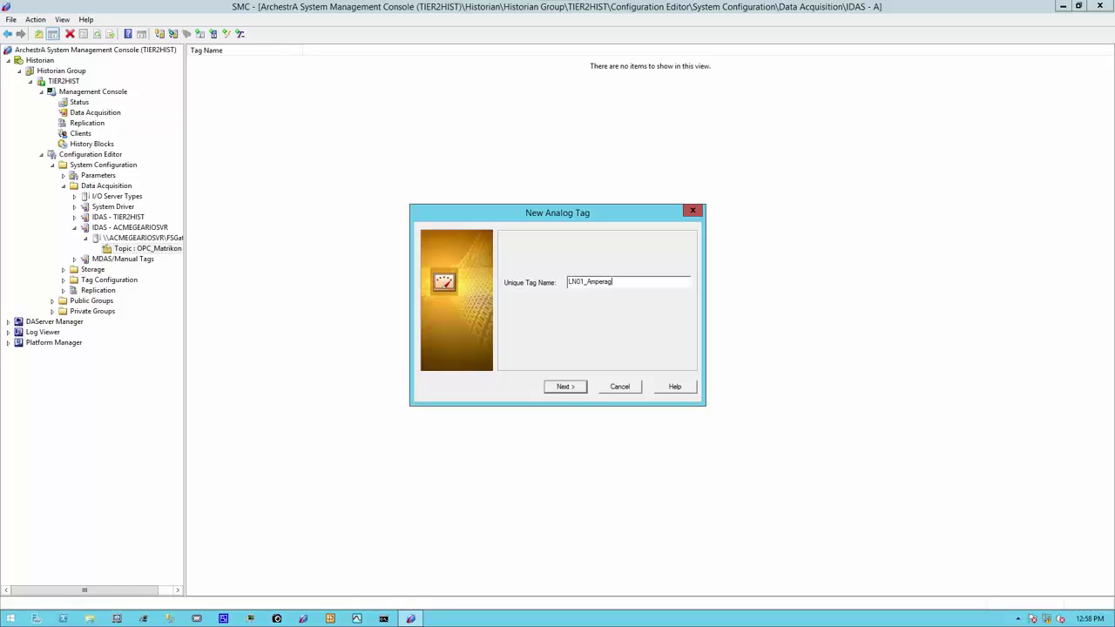
pyautogui.click(568, 387)
pyautogui.click(524, 231)
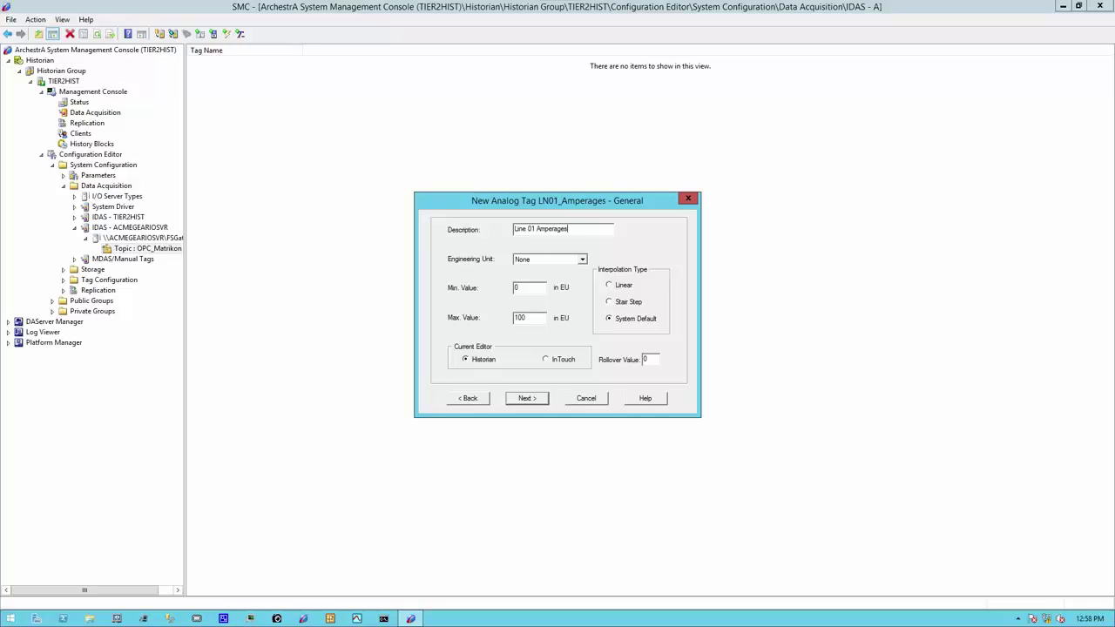
# Set the tag's Max value to 700 and engineering unit to A
pyautogui.moveTo(531, 317); pyautogui.dragTo(509, 309)
pyautogui.write('700')
pyautogui.click(582, 260)
pyautogui.scroll(5, 585, 346)
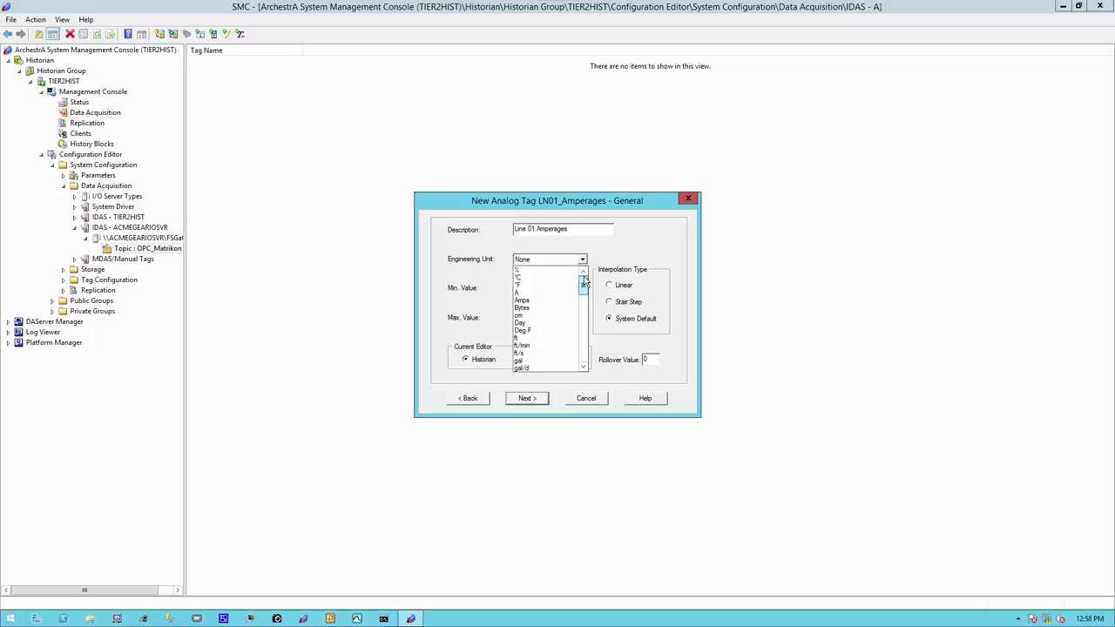
pyautogui.click(538, 292)
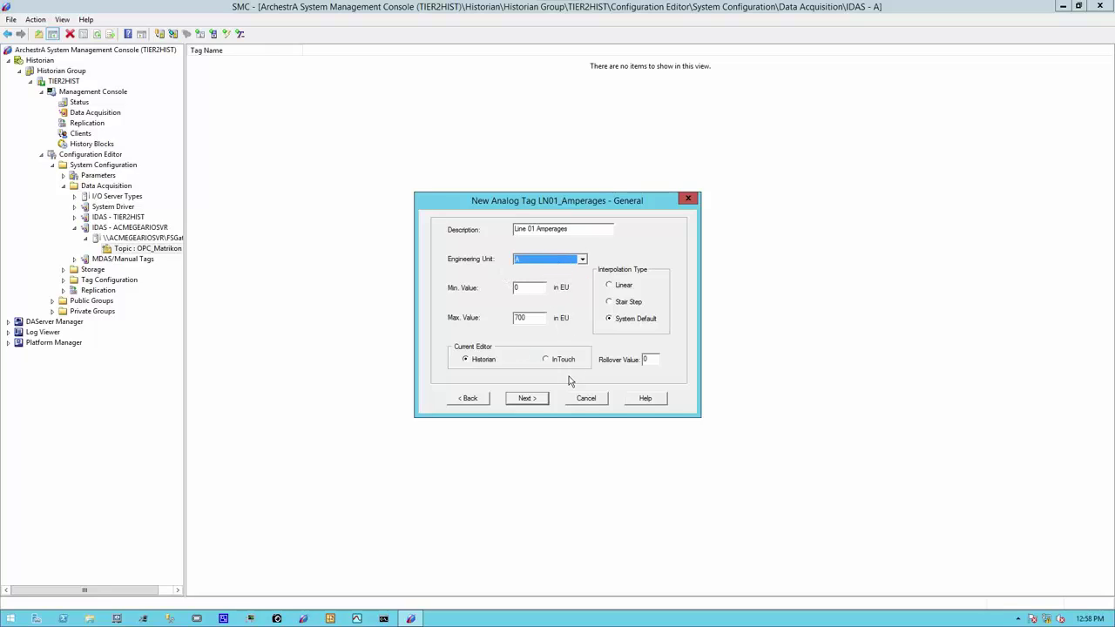
pyautogui.click(521, 400)
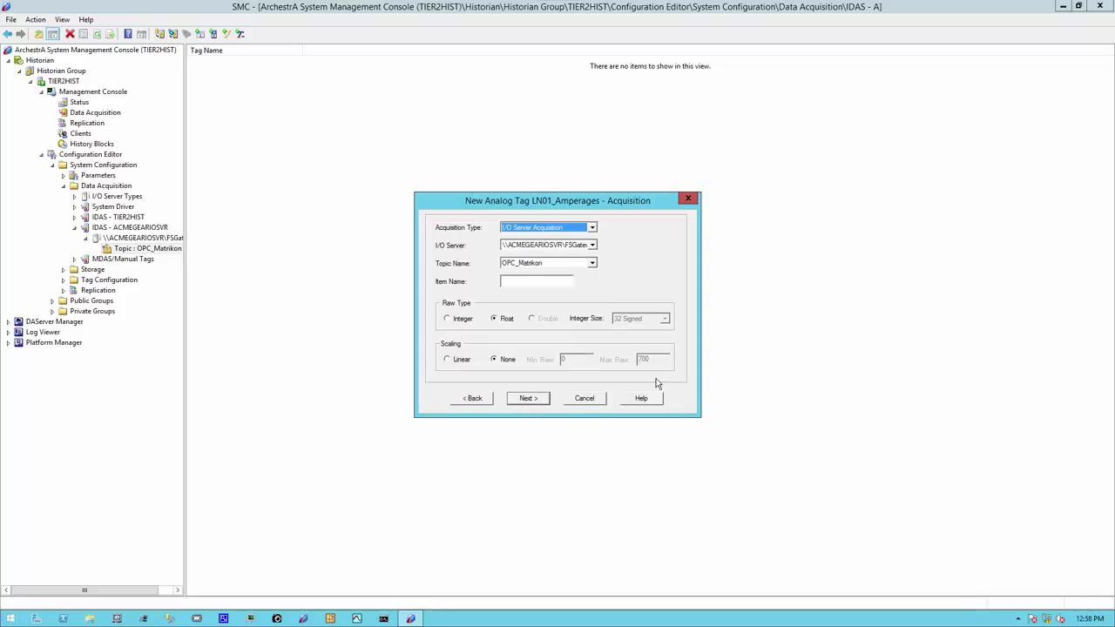
# Place the cursor in the tag's Item Name field on the Acquisition page
pyautogui.click(527, 282)
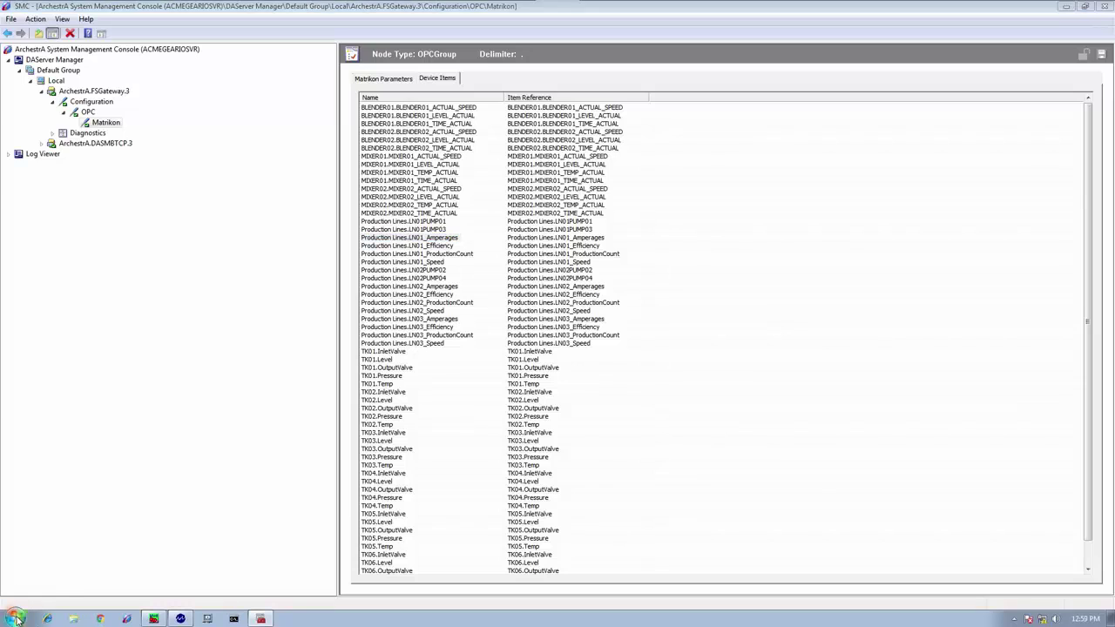
# Launch Notepad++ and paste the Production Lines.LN01_Amperages reference into a new tab
pyautogui.write('notepad')
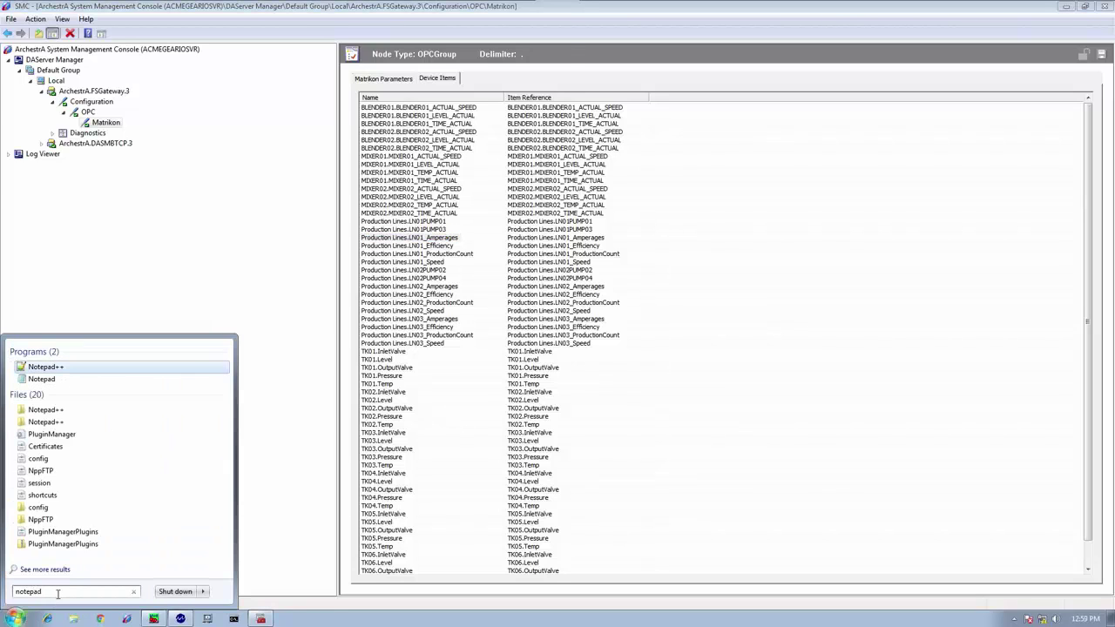
pyautogui.press('Return')
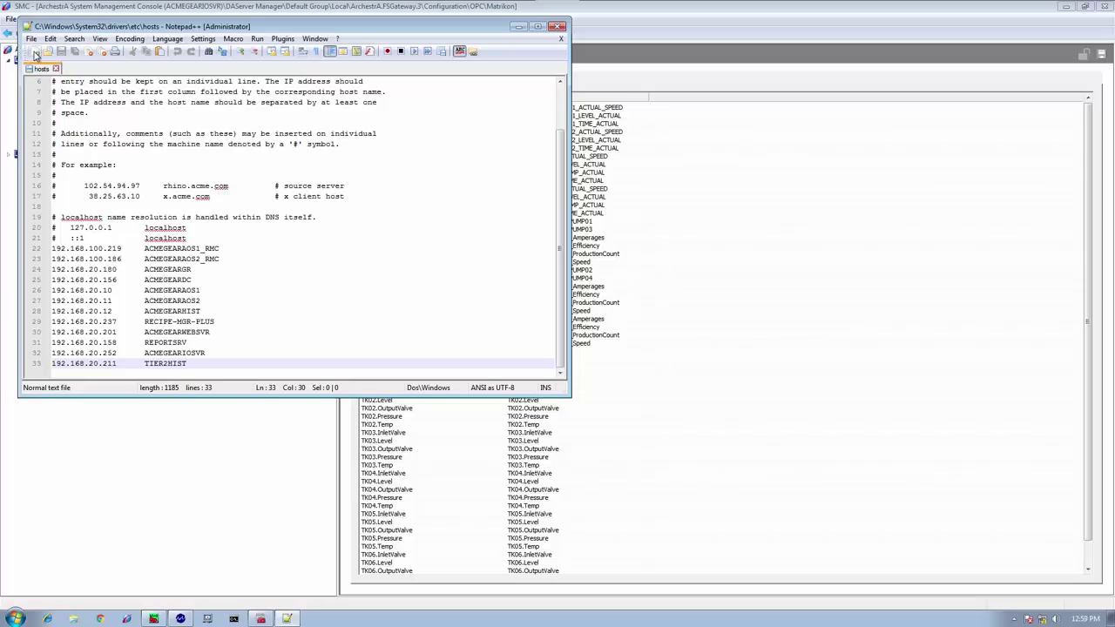
pyautogui.click(35, 50)
pyautogui.rightClick(106, 155)
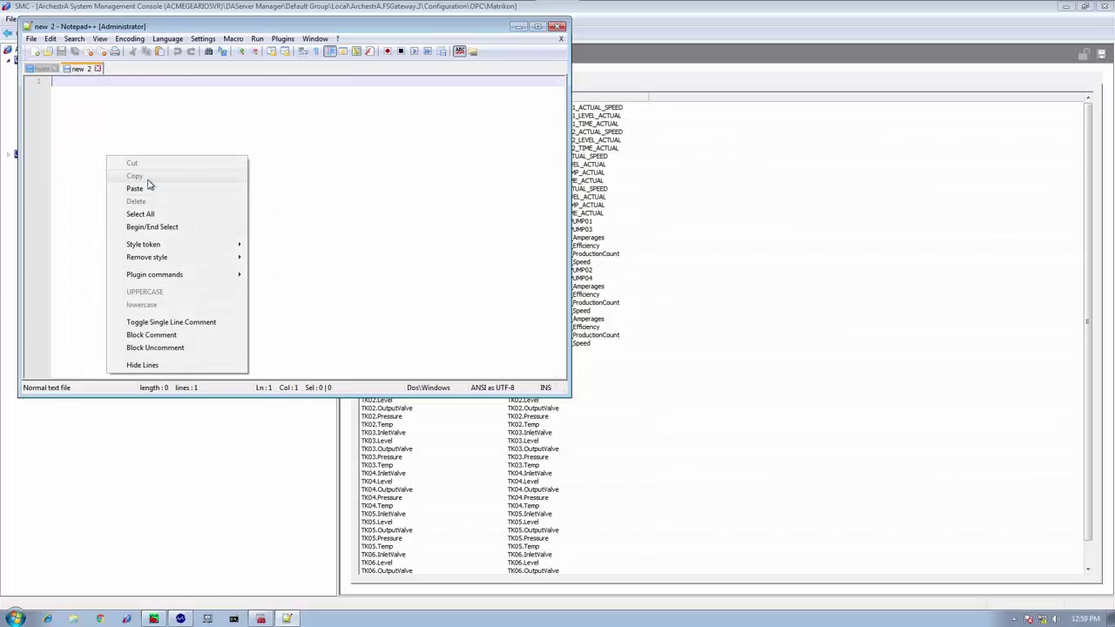
pyautogui.click(137, 189)
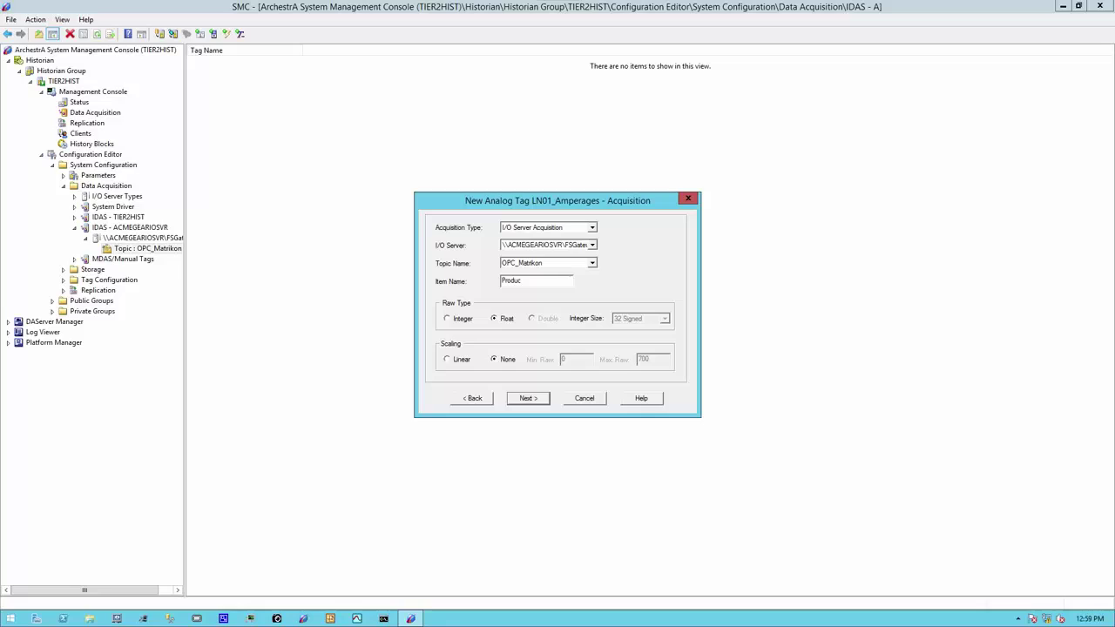
# Set the item name to Production Lines.LN01_Amperages and finish the tag with delta storage
pyautogui.write('tion')
pyautogui.write('Lines.LN01_Amperages')
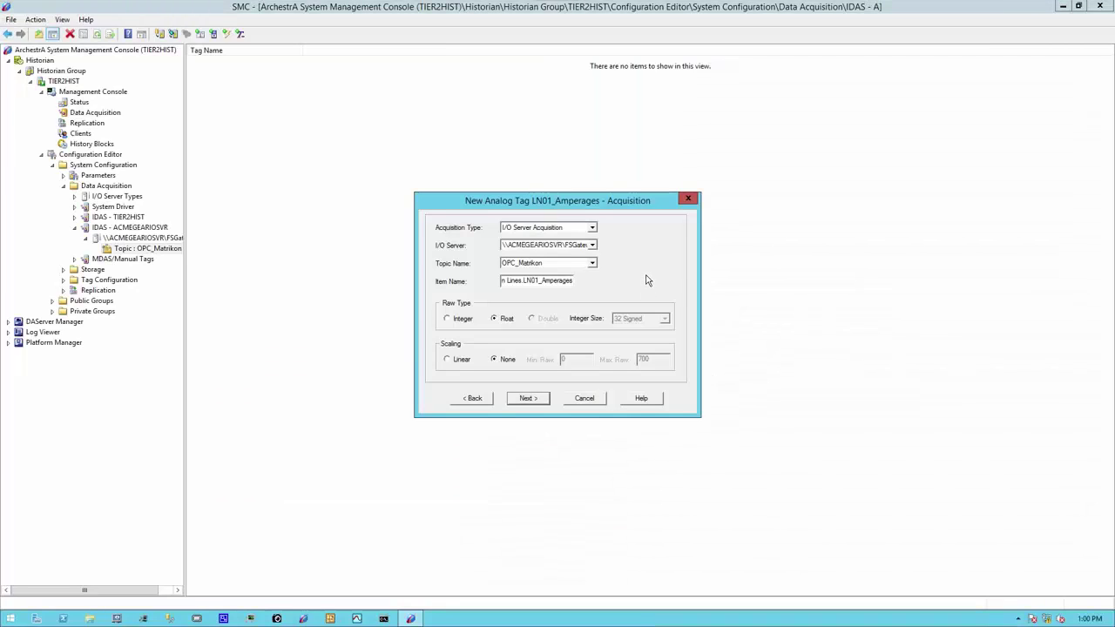
pyautogui.press('Home')
pyautogui.click(528, 398)
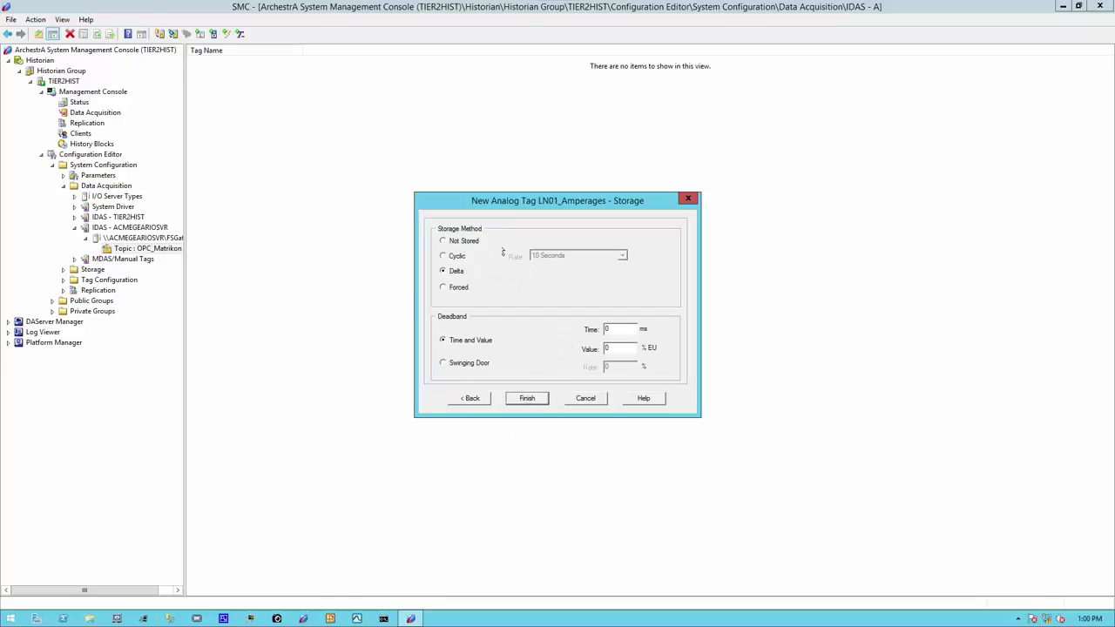
pyautogui.click(527, 399)
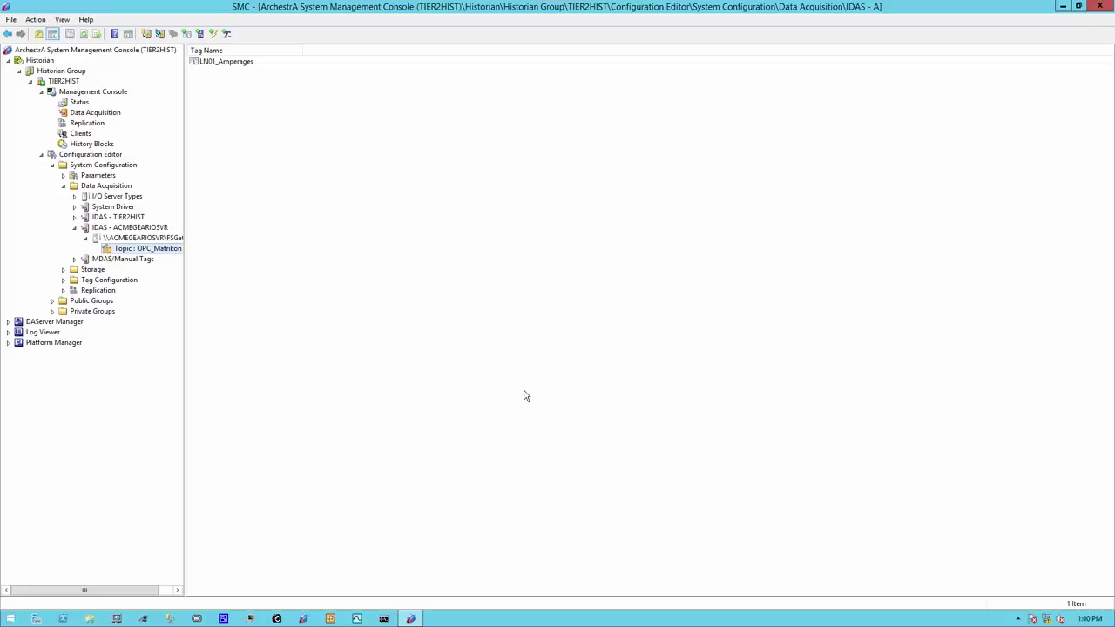
# Commit the pending database changes on the OPC_Matrikon topic
pyautogui.rightClick(140, 252)
pyautogui.click(202, 269)
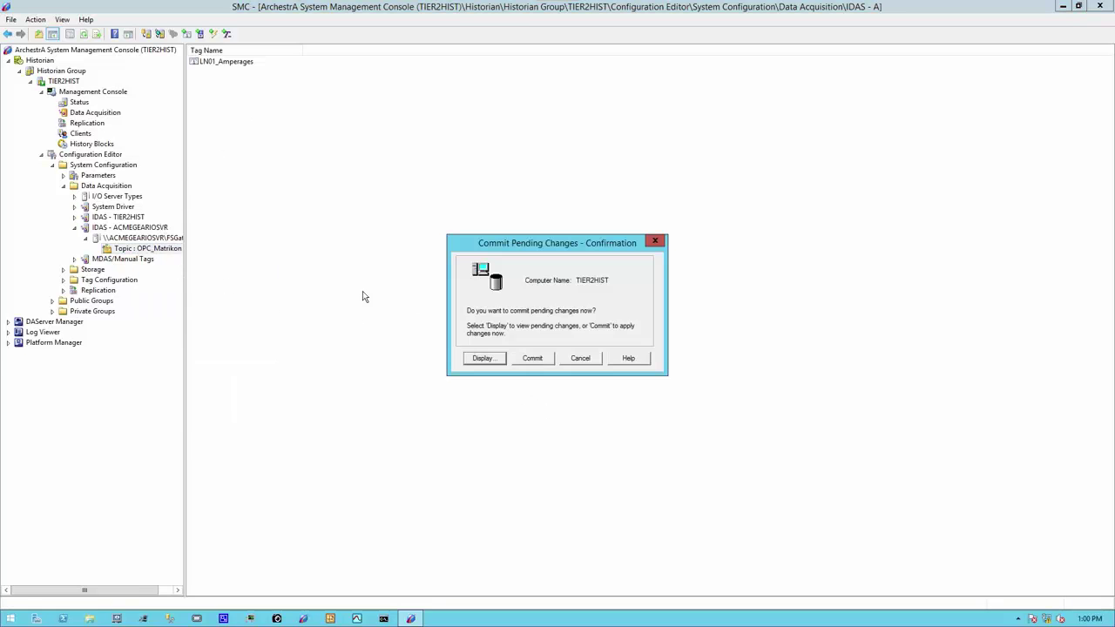
pyautogui.click(529, 360)
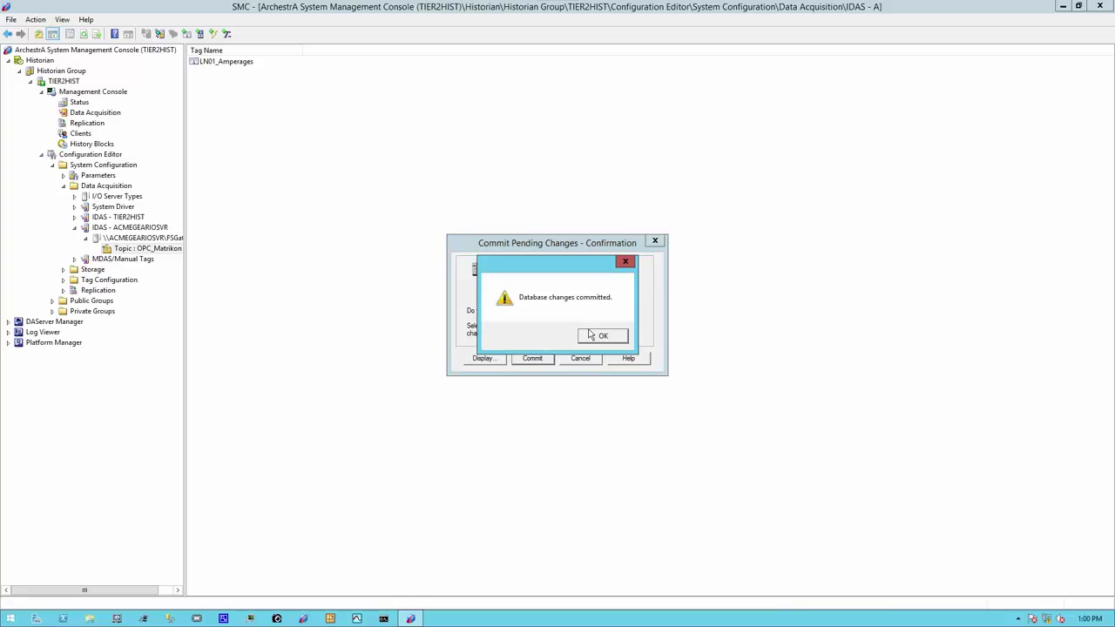
pyautogui.click(595, 338)
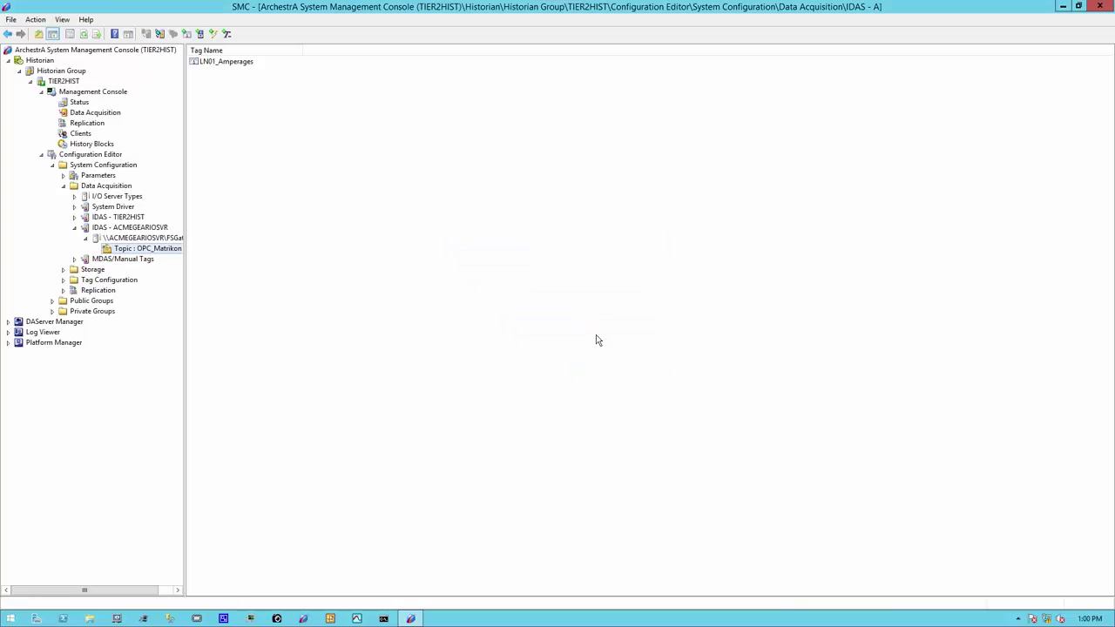
# Confirm ACMEGEARIOSVR shows Receiving in the Data Acquisition list, then launch Historian Client Trend
pyautogui.click(90, 114)
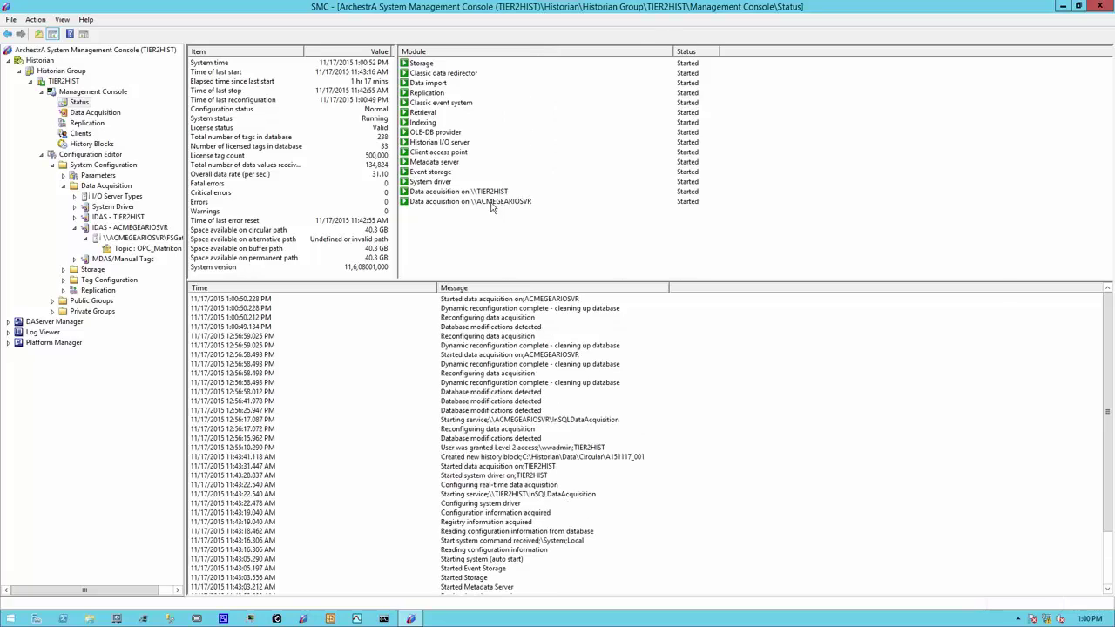
pyautogui.click(462, 204)
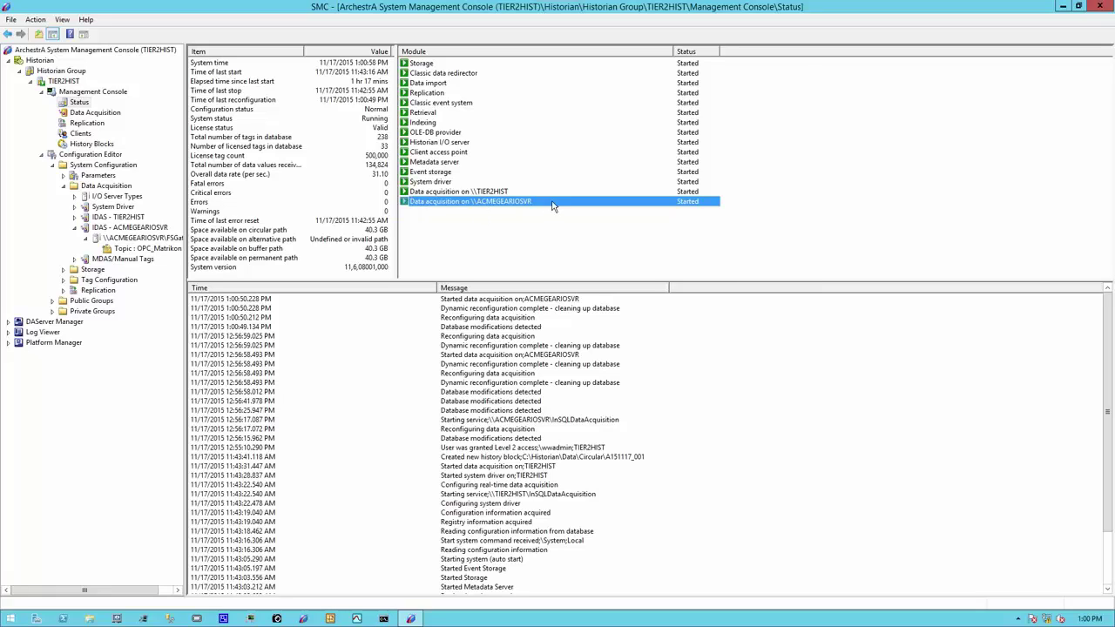
pyautogui.click(108, 112)
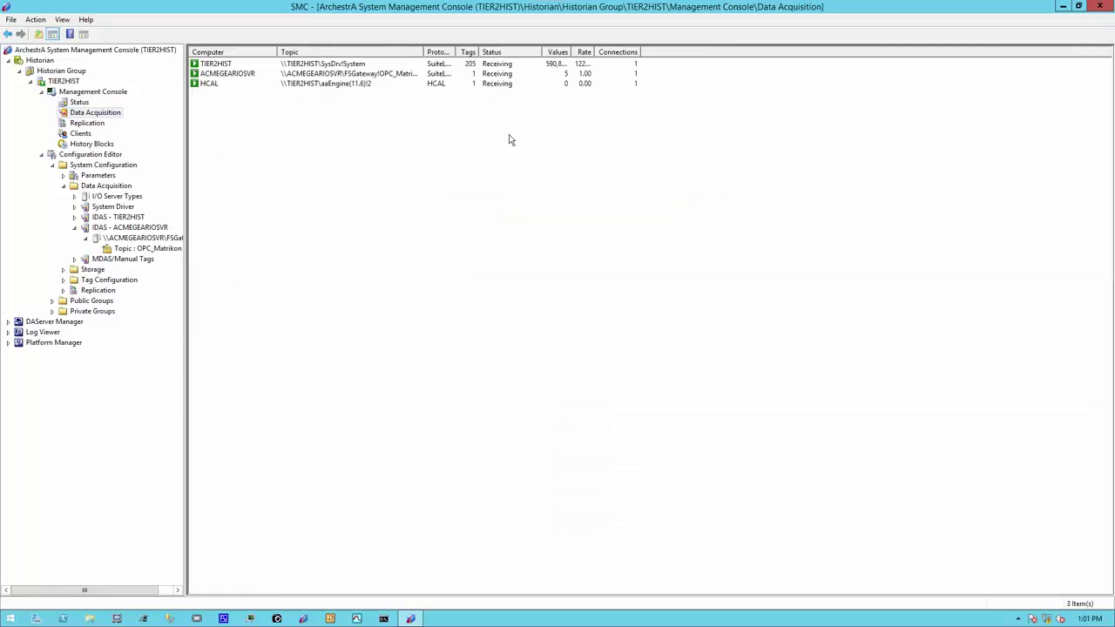
pyautogui.click(220, 77)
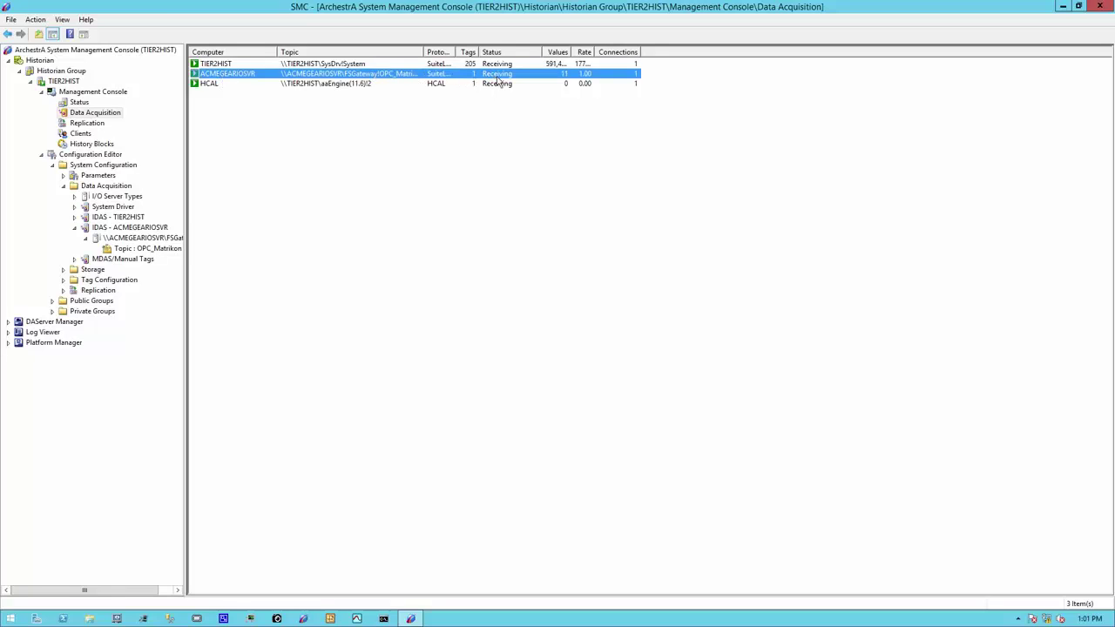
pyautogui.click(357, 618)
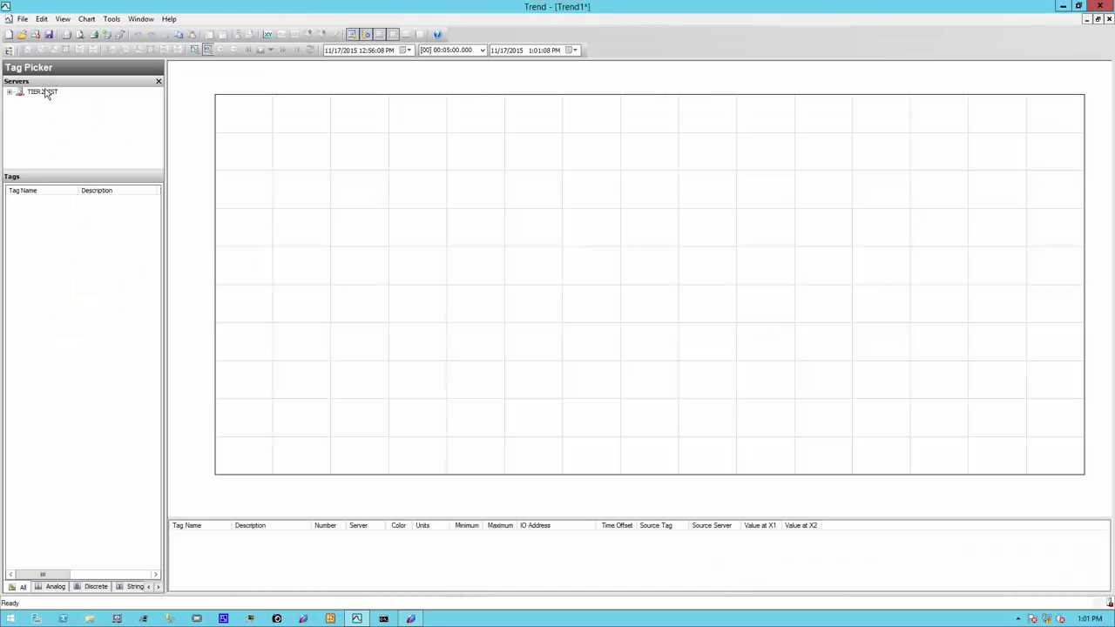
# Trend LN01_Amperages from TIER2HIST live and read its latest value of 116 at the X2 cursor
pyautogui.click(48, 92)
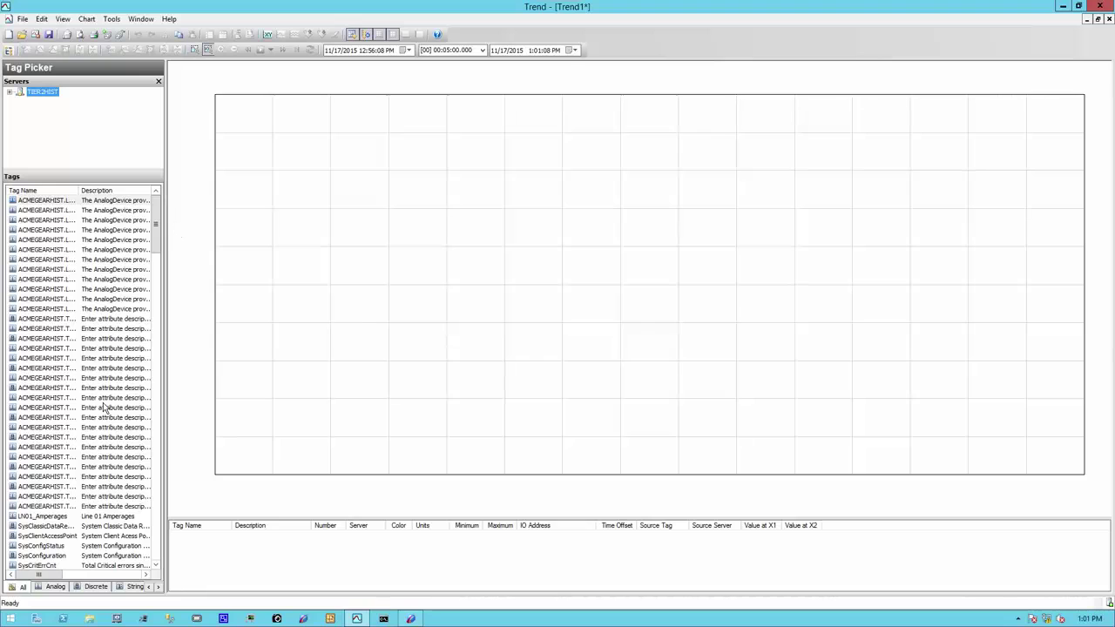
pyautogui.click(46, 518)
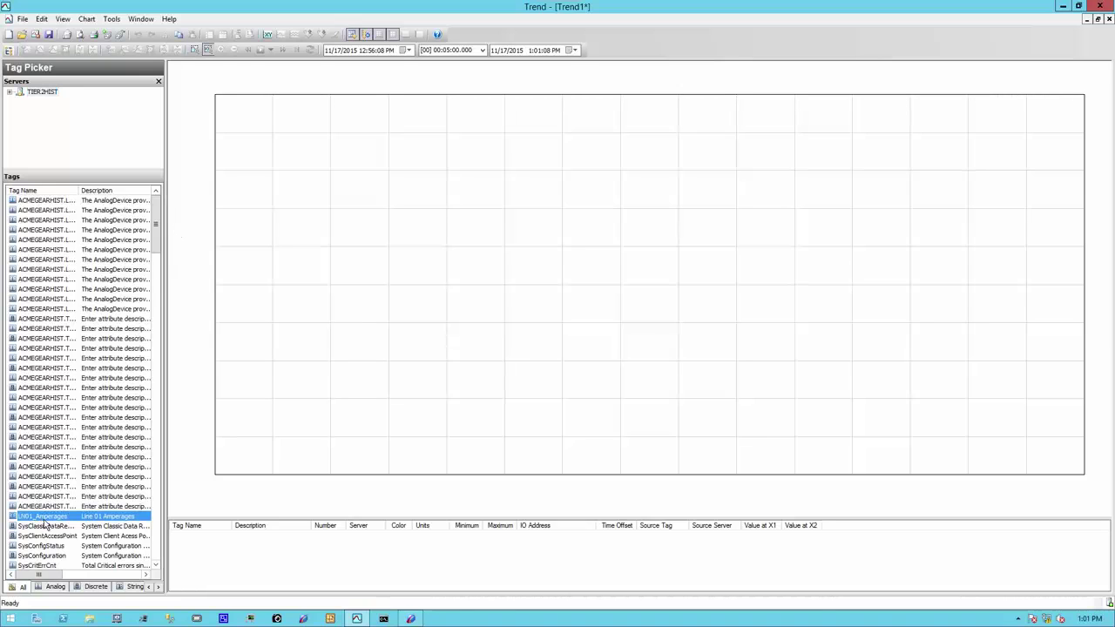
pyautogui.doubleClick(52, 519)
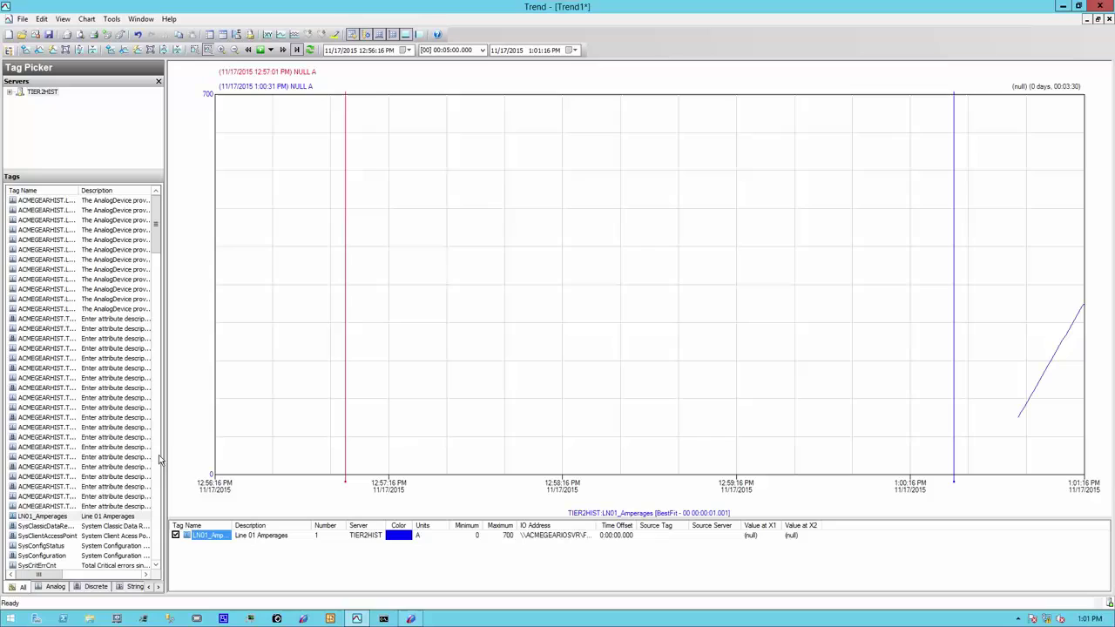
pyautogui.click(261, 50)
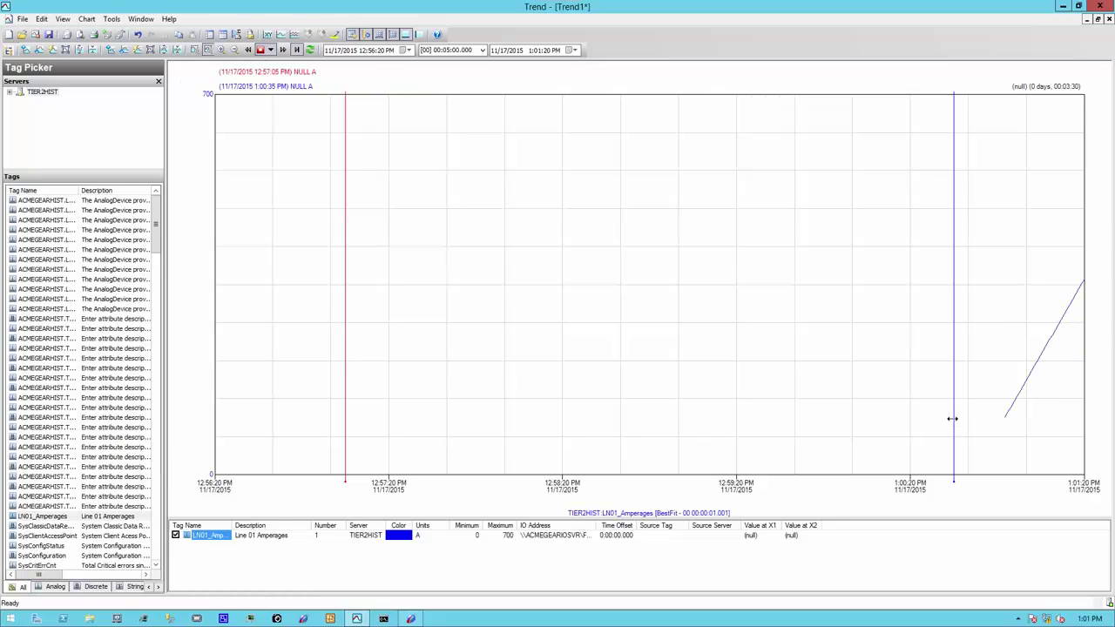
pyautogui.moveTo(952, 419); pyautogui.dragTo(1002, 416)
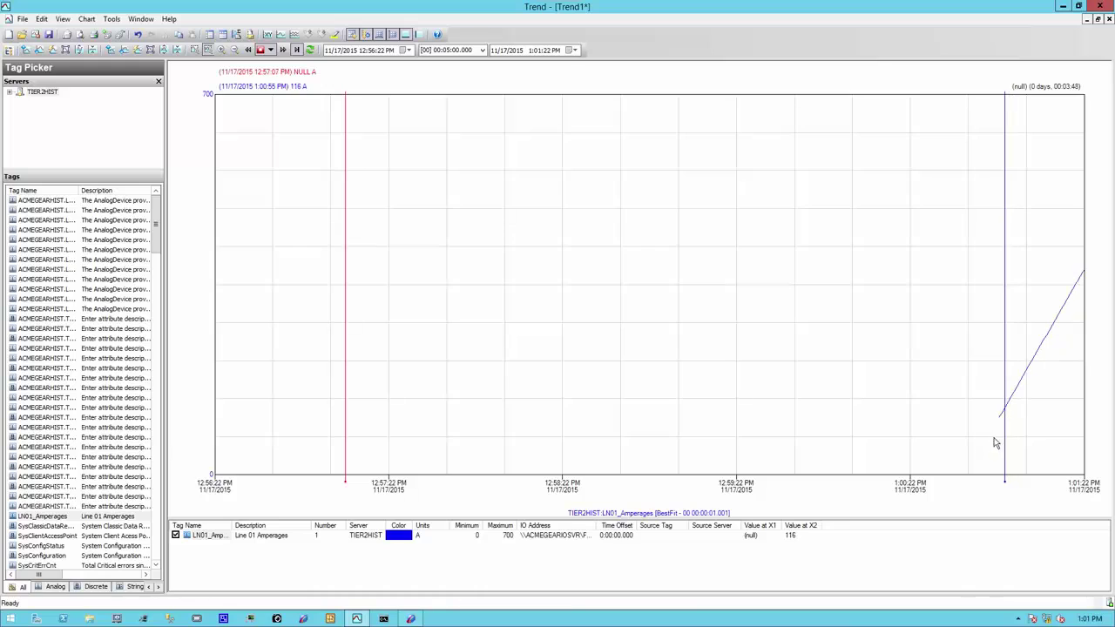